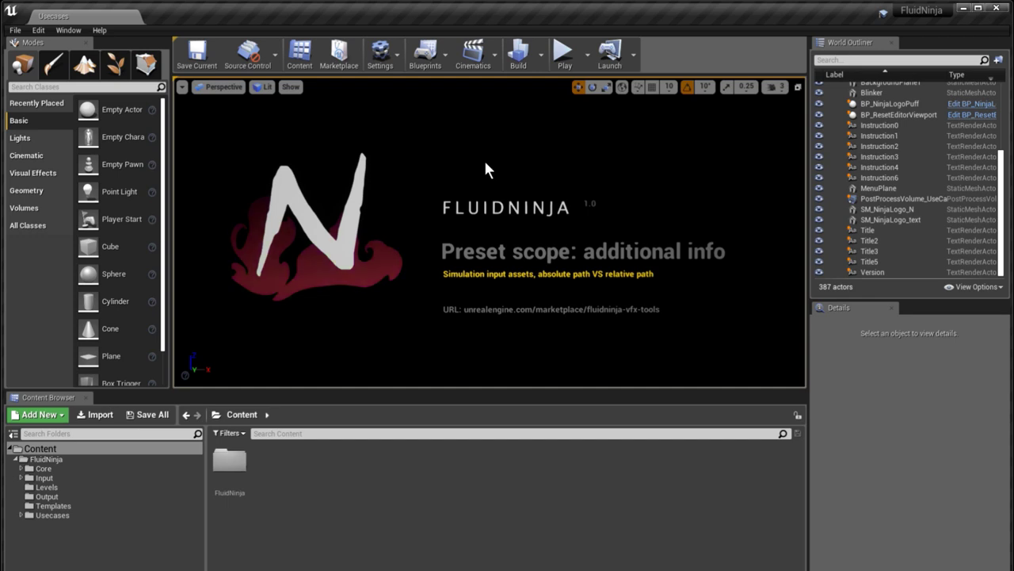
# Step: Open the NinjaTools level from the Levels folder
pyautogui.click(64, 486)
pyautogui.click(240, 476)
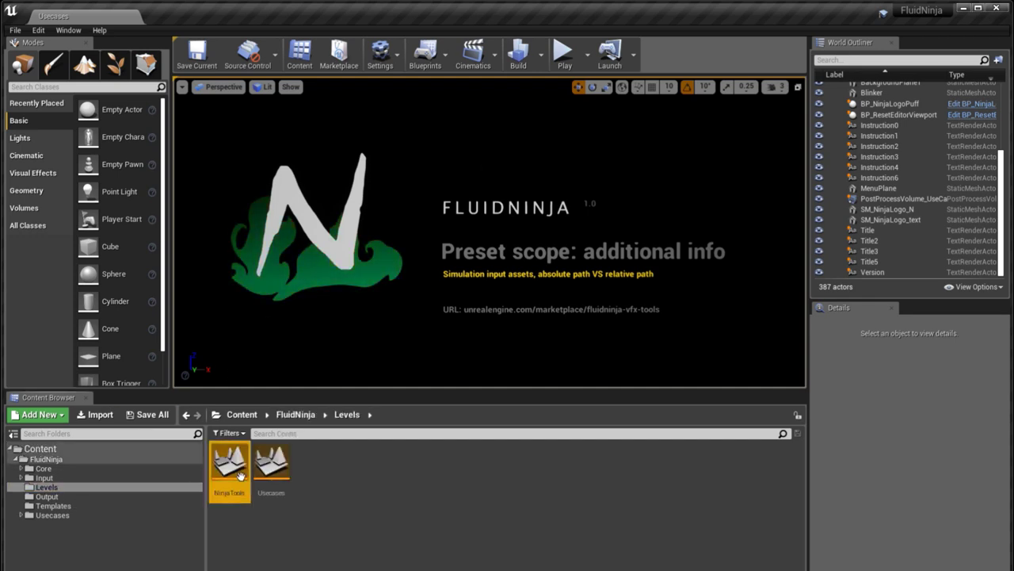
pyautogui.doubleClick(240, 475)
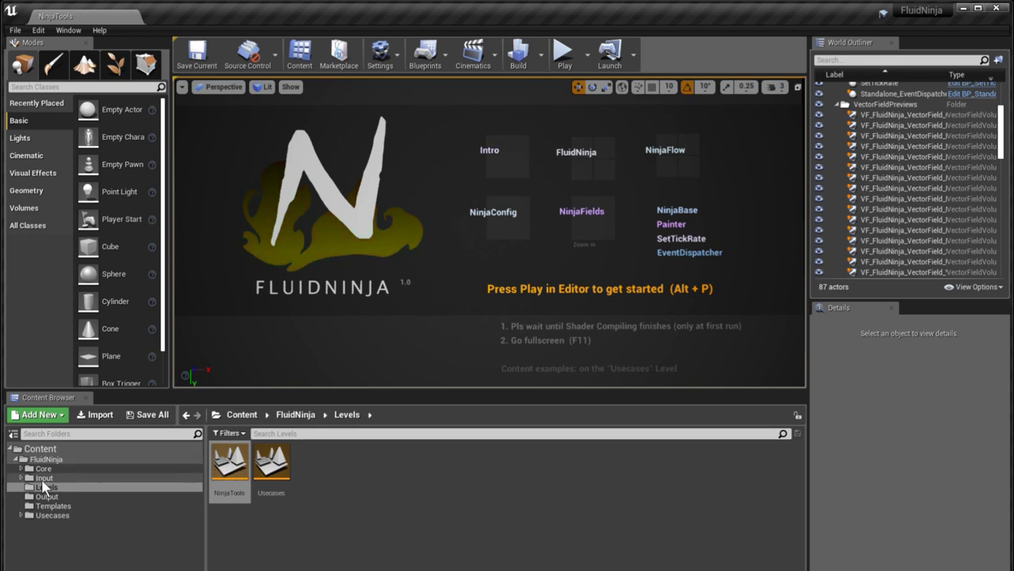
# Step: Browse the Content Browser to Input > FluidPresets > Plasma
pyautogui.click(46, 478)
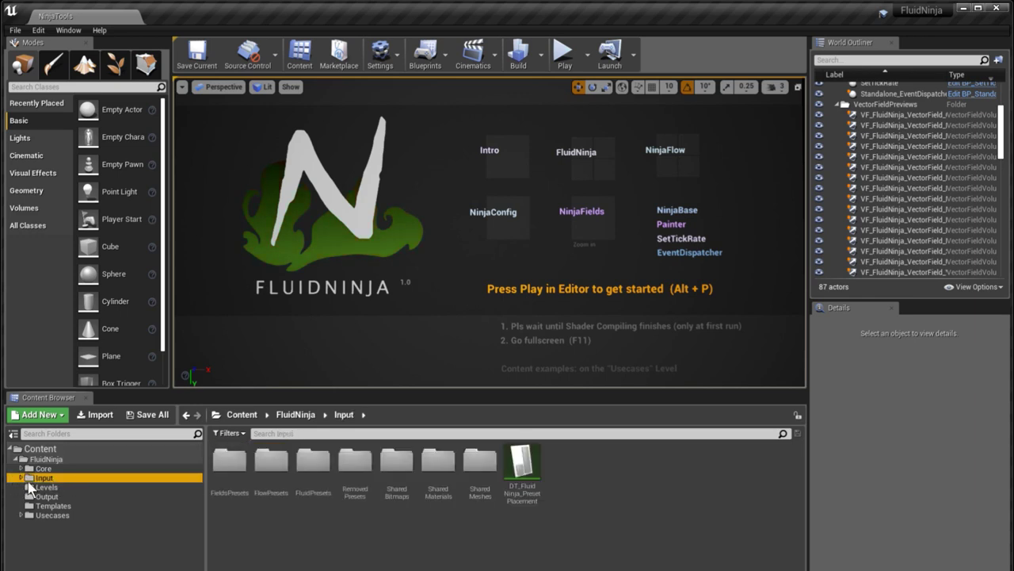
pyautogui.click(21, 477)
pyautogui.click(27, 505)
pyautogui.click(62, 505)
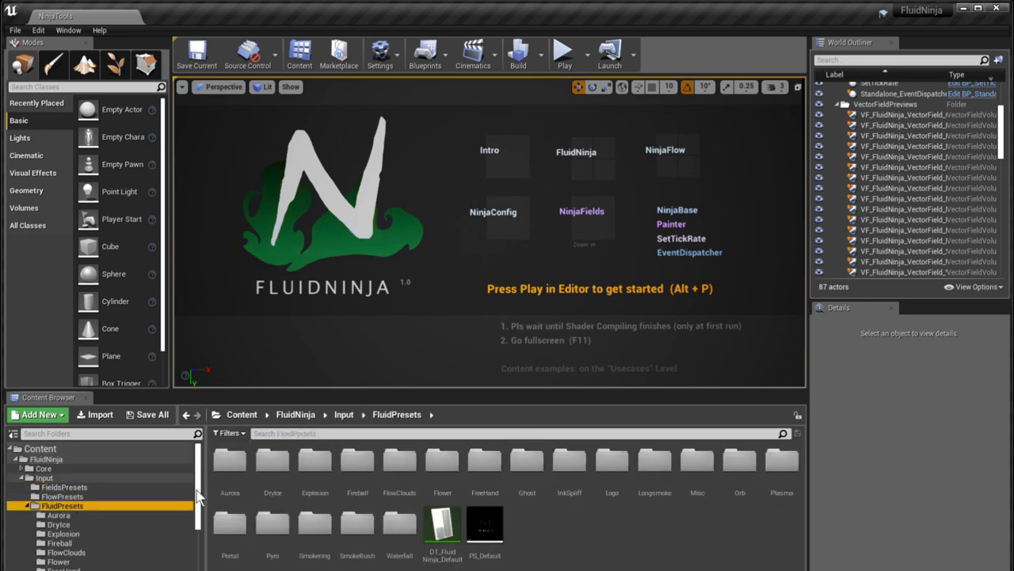
pyautogui.moveTo(197, 497); pyautogui.dragTo(197, 542)
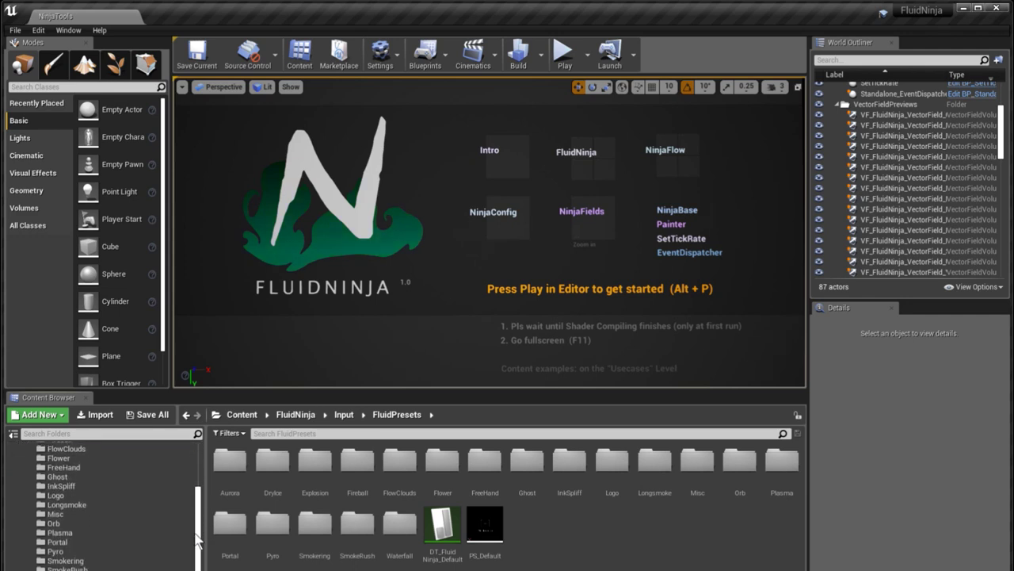
pyautogui.click(72, 534)
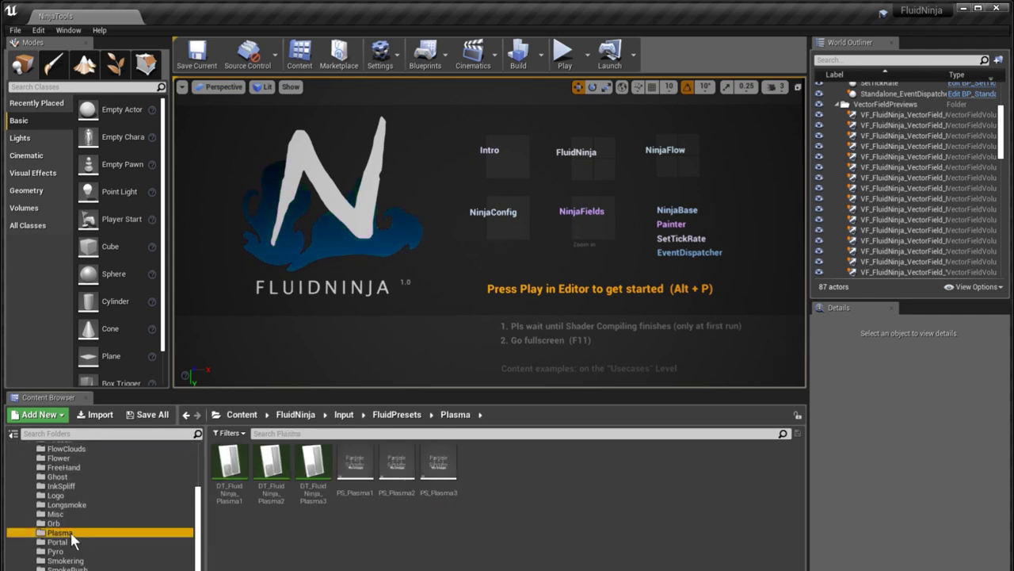
# Step: Select the Plasma preset data tables, ending on DT_FluidNinja_Plasma1, then the NinjaConfig tile
pyautogui.click(231, 466)
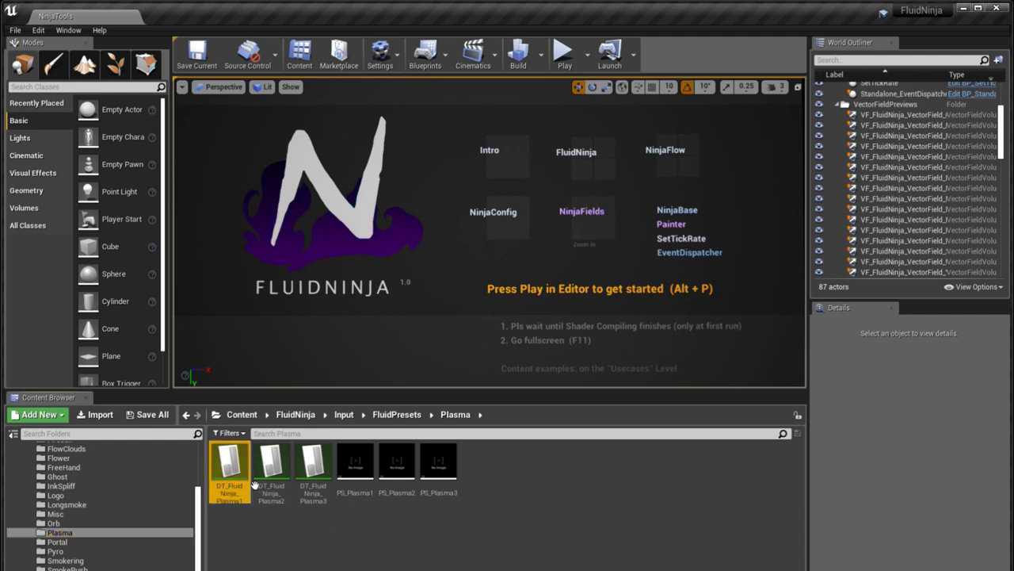
pyautogui.click(272, 466)
pyautogui.click(325, 476)
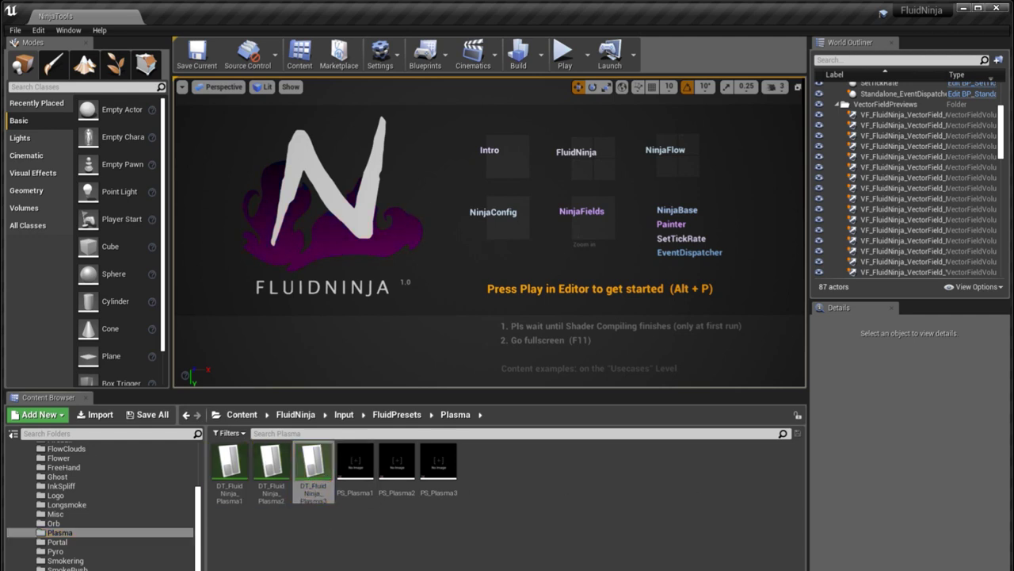
pyautogui.keyDown('ctrl'); pyautogui.scroll(-3, 519, 446); pyautogui.keyUp('ctrl')
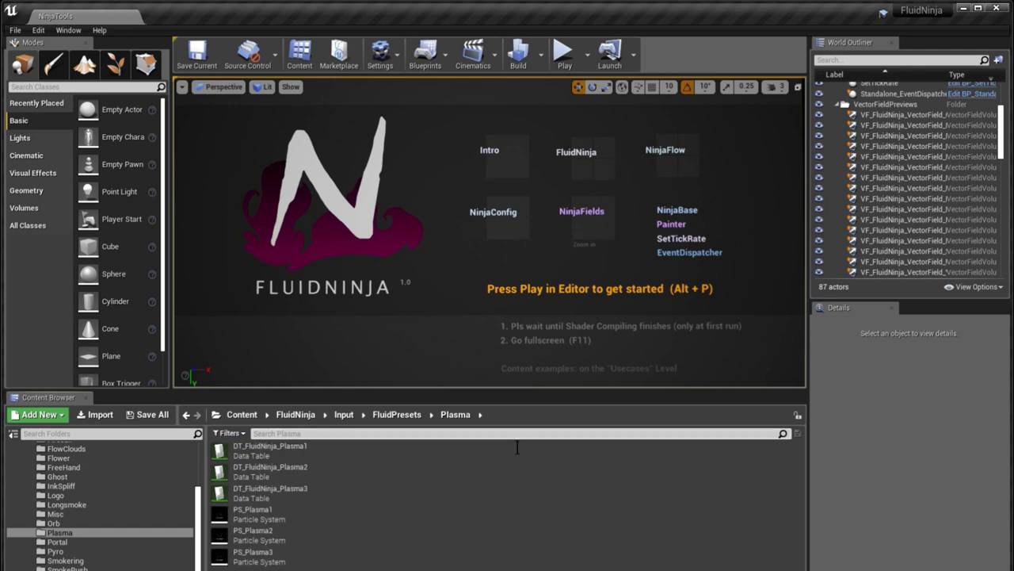
pyautogui.click(293, 459)
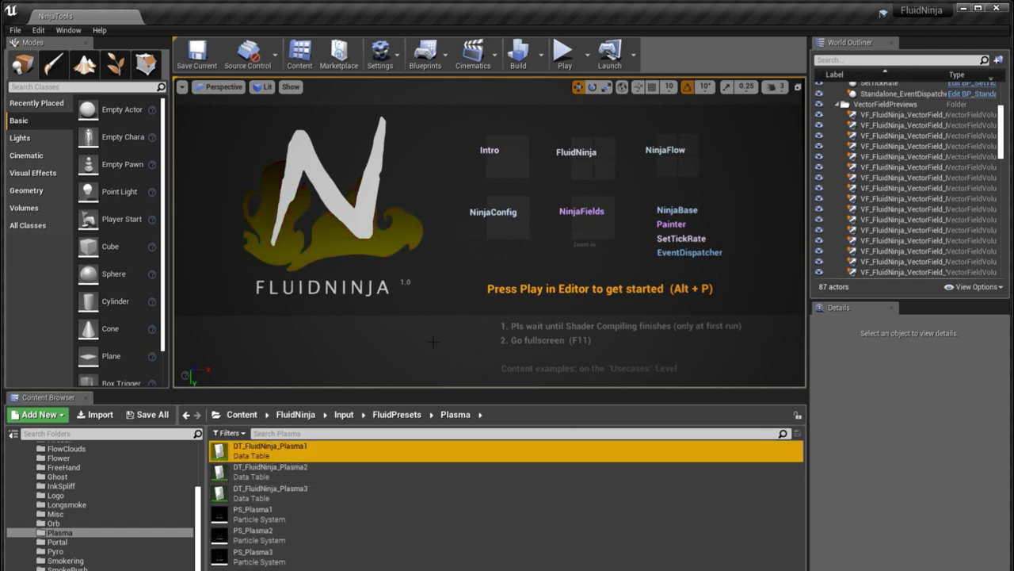
pyautogui.click(492, 212)
# Step: Play the level full-screen and choose the FluidNinja simulation module
pyautogui.press('F11')
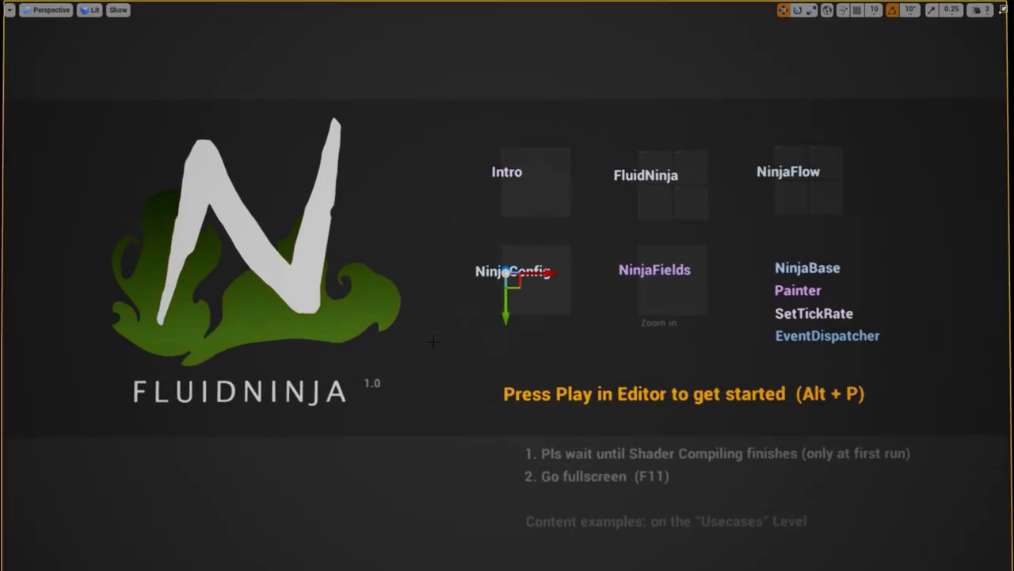
pyautogui.hotkey('alt', 'p')
pyautogui.click(120, 65)
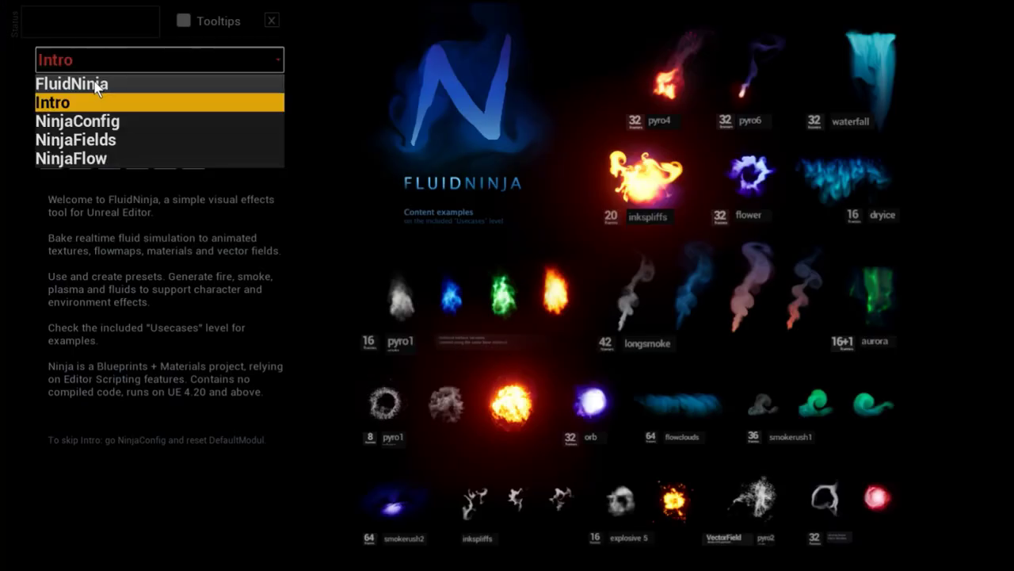
pyautogui.click(71, 83)
# Step: Load the Plasma1 preset, then switch to the Plasma3 preset
pyautogui.click(110, 99)
pyautogui.scroll(-7, 250, 450)
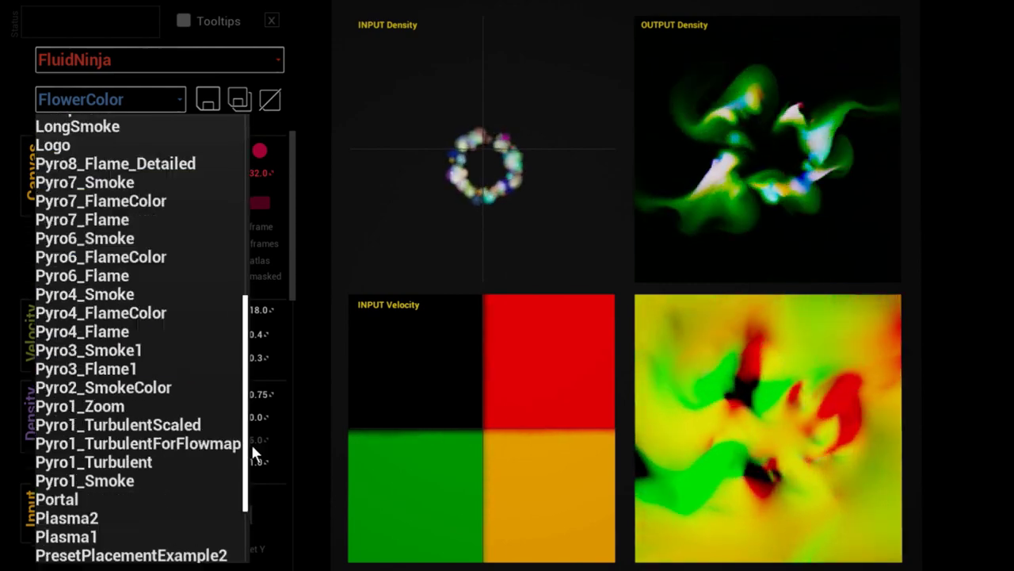
pyautogui.scroll(-3, 250, 460)
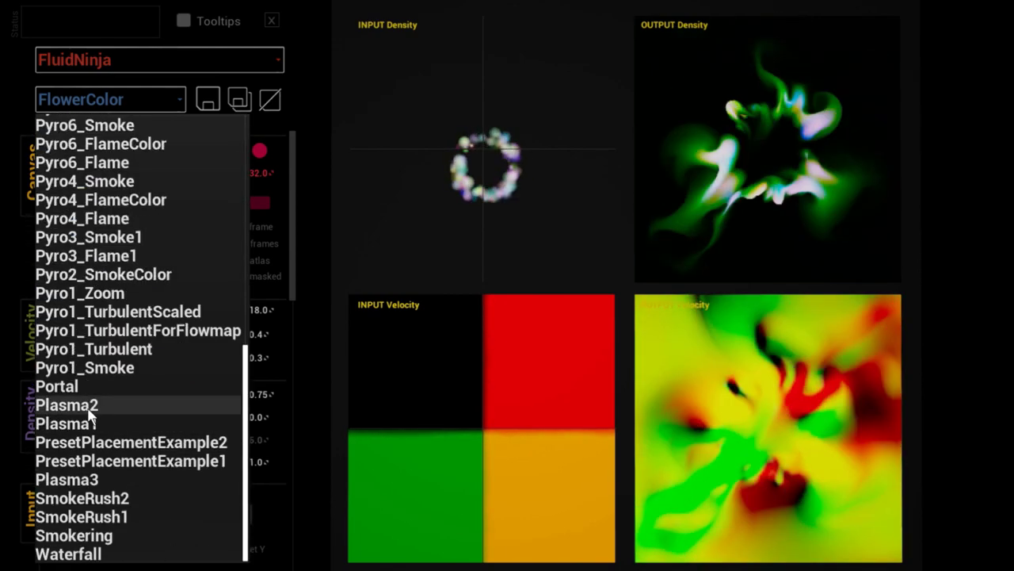
pyautogui.click(90, 423)
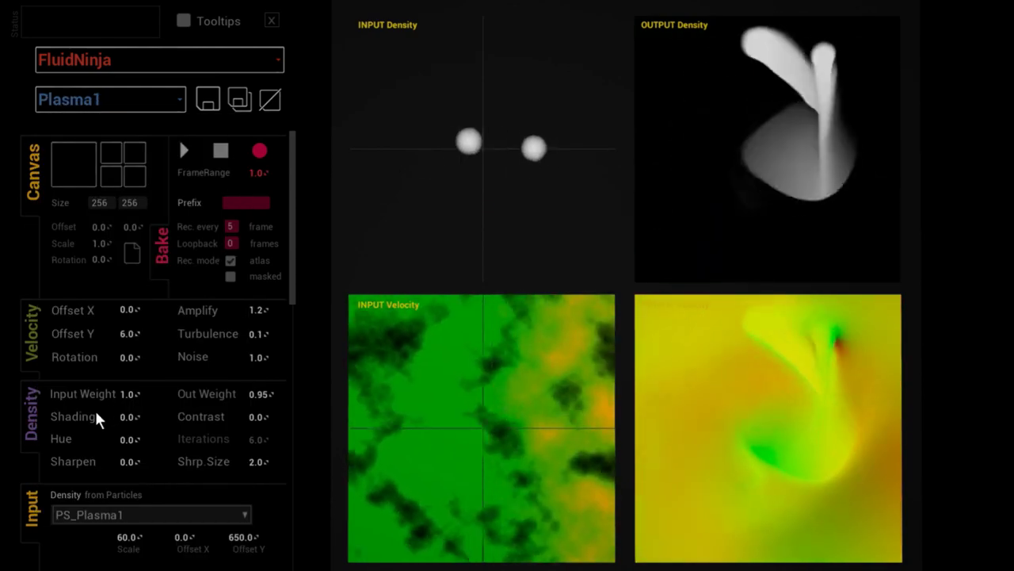
pyautogui.click(121, 102)
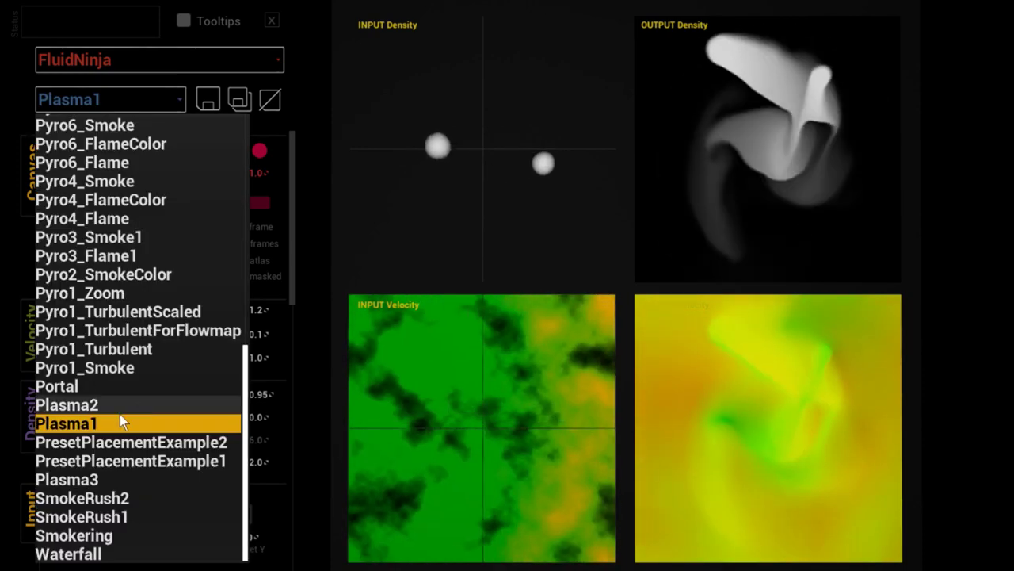
pyautogui.click(95, 481)
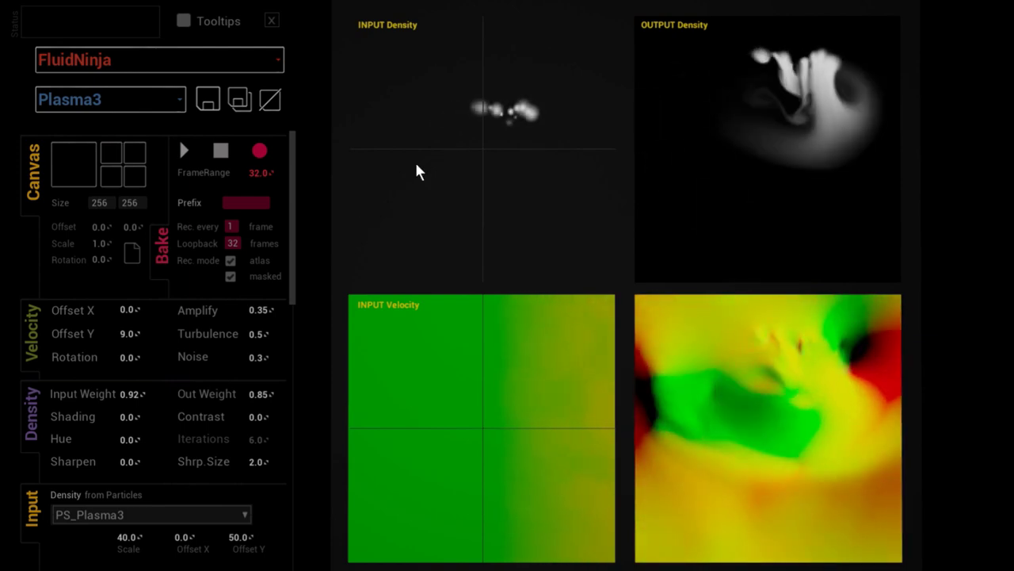
pyautogui.moveTo(294, 214); pyautogui.dragTo(295, 317)
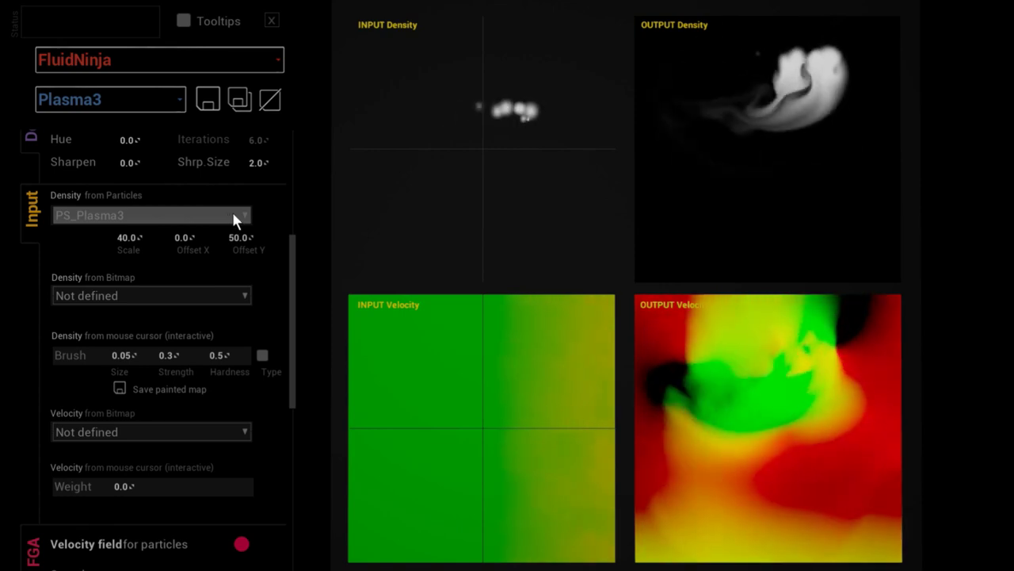
# Step: Keep PS_Plasma3 as the density particle source, then close the FluidNinja simulation
pyautogui.click(235, 218)
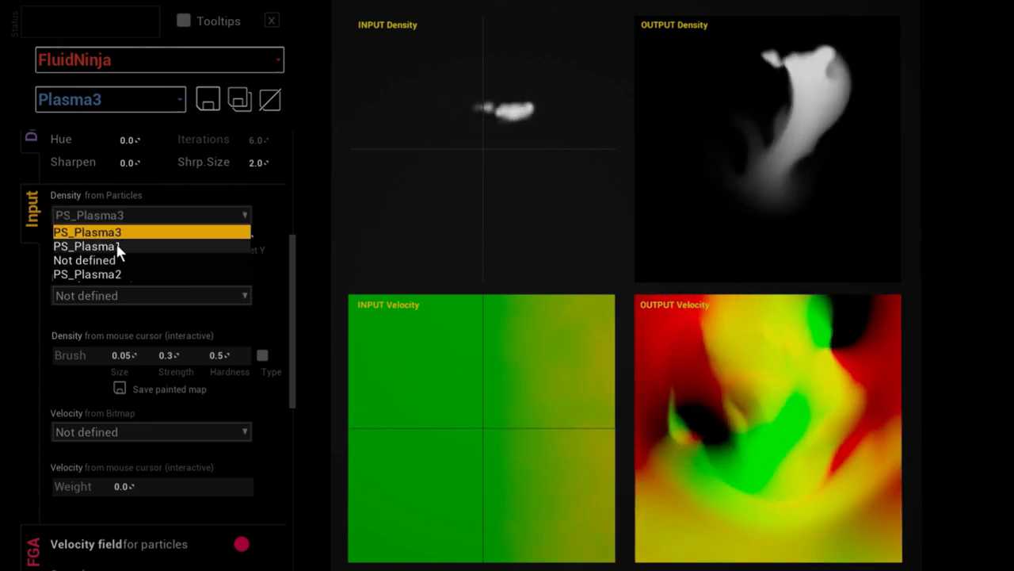
pyautogui.click(80, 232)
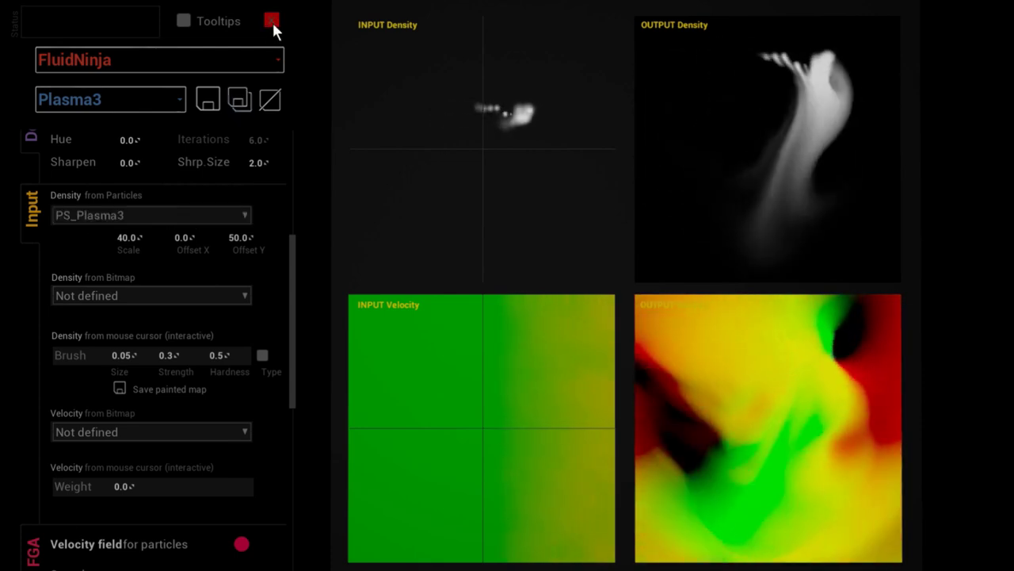
pyautogui.click(271, 20)
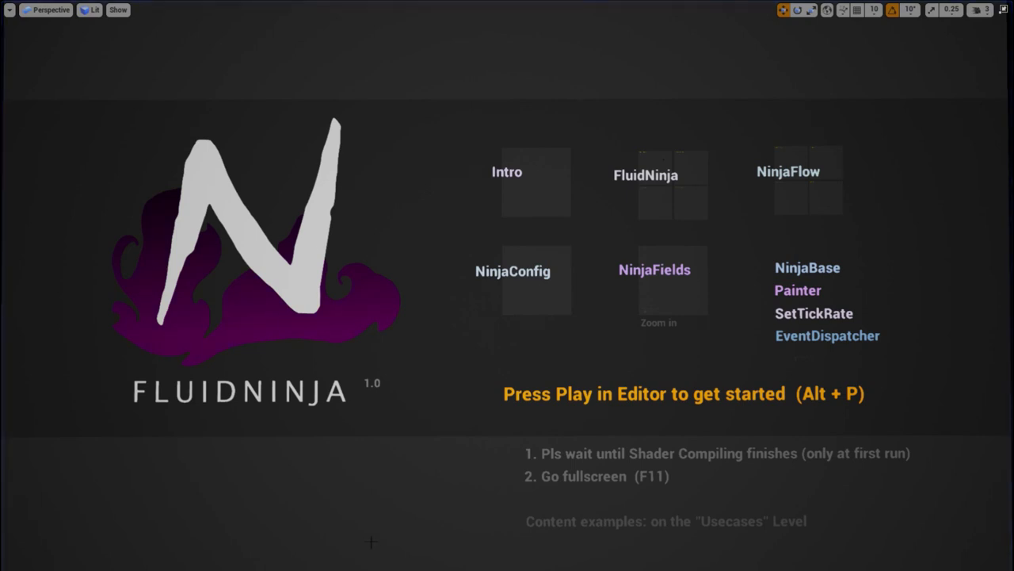
# Step: Leave immersive view and select the PS_Plasma3 particle system
pyautogui.press('F11')
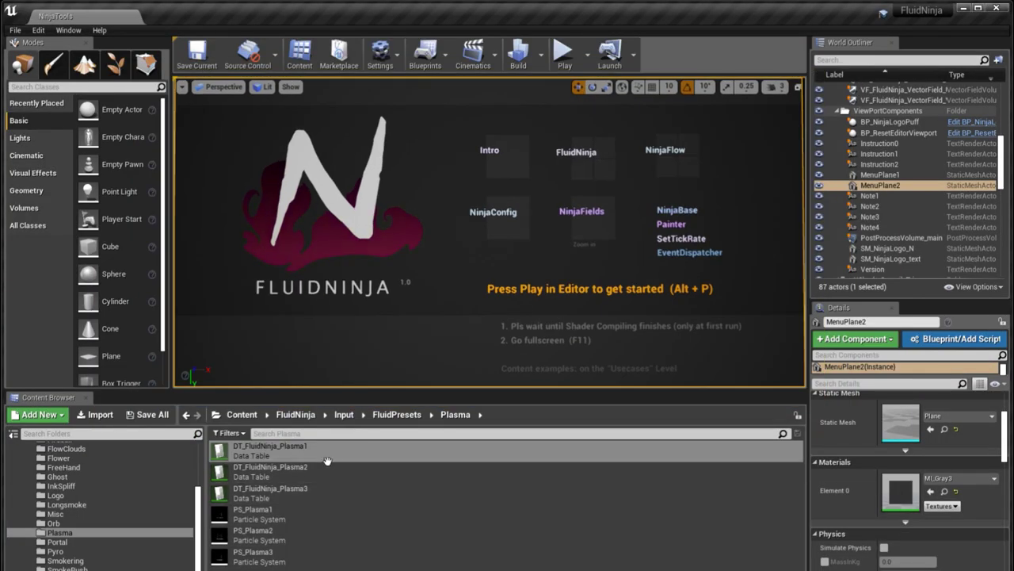
pyautogui.click(301, 520)
pyautogui.click(297, 539)
pyautogui.click(292, 558)
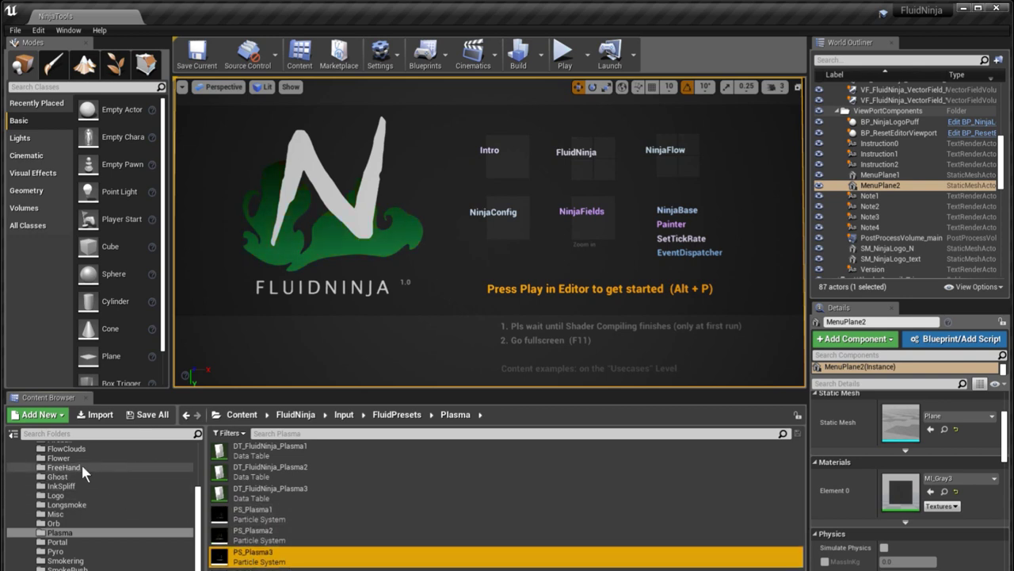
# Step: Open PS_FlowerColor from the Flower folder in the particle editor
pyautogui.click(101, 459)
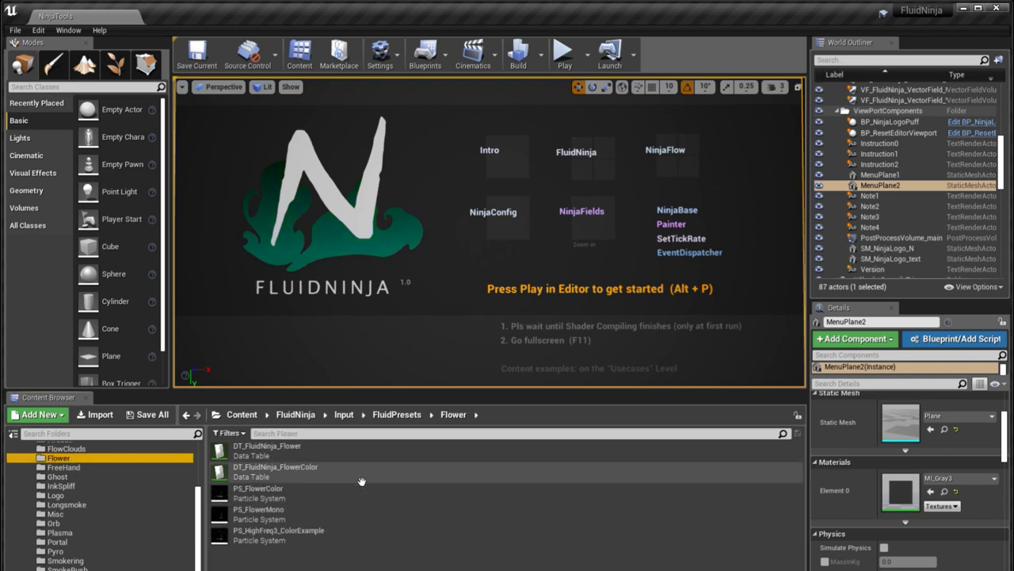
pyautogui.click(287, 501)
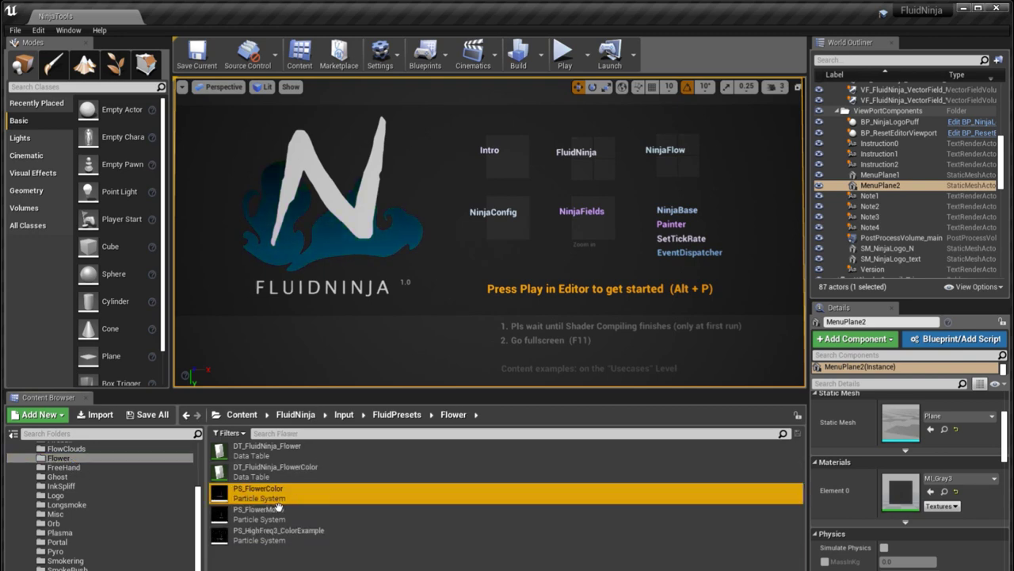
pyautogui.doubleClick(318, 504)
# Step: Return to the NinjaTools level and select DT_FluidNinja_FlowerColor
pyautogui.click(55, 16)
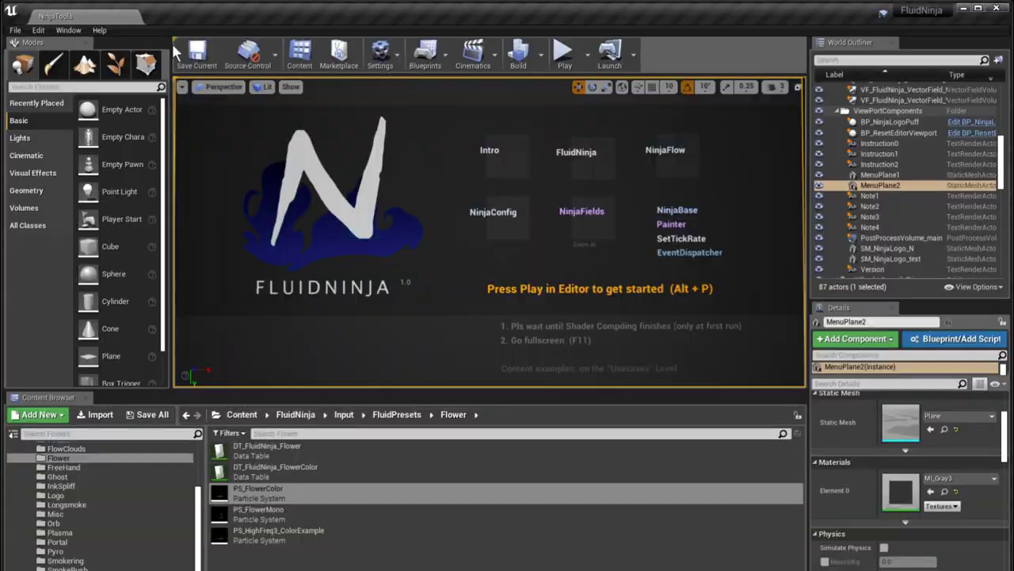
pyautogui.click(179, 17)
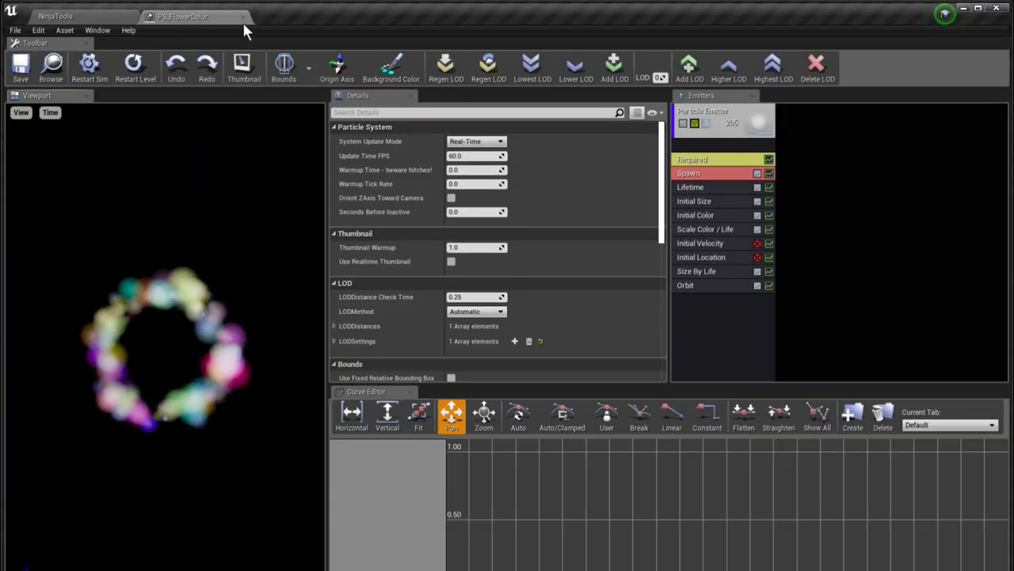
pyautogui.click(104, 19)
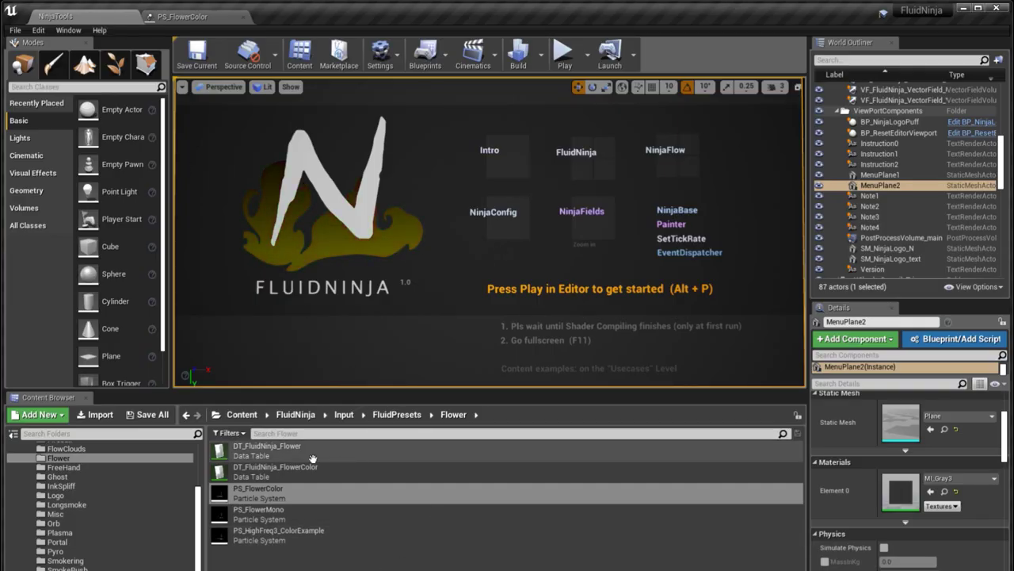
pyautogui.click(327, 476)
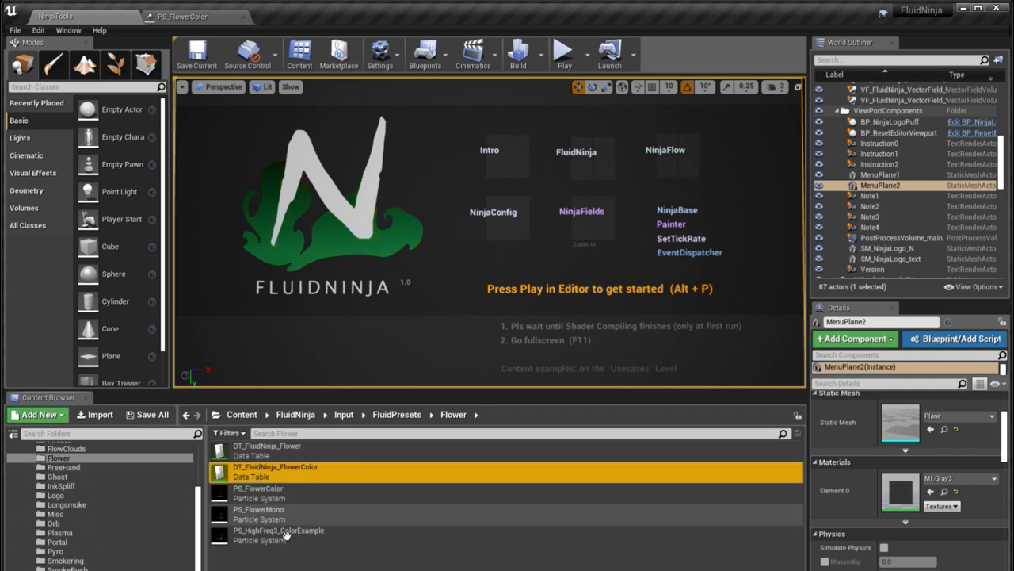
# Step: Select PS_FlowerColor, then switch the Content Browser back to the Plasma folder
pyautogui.click(285, 501)
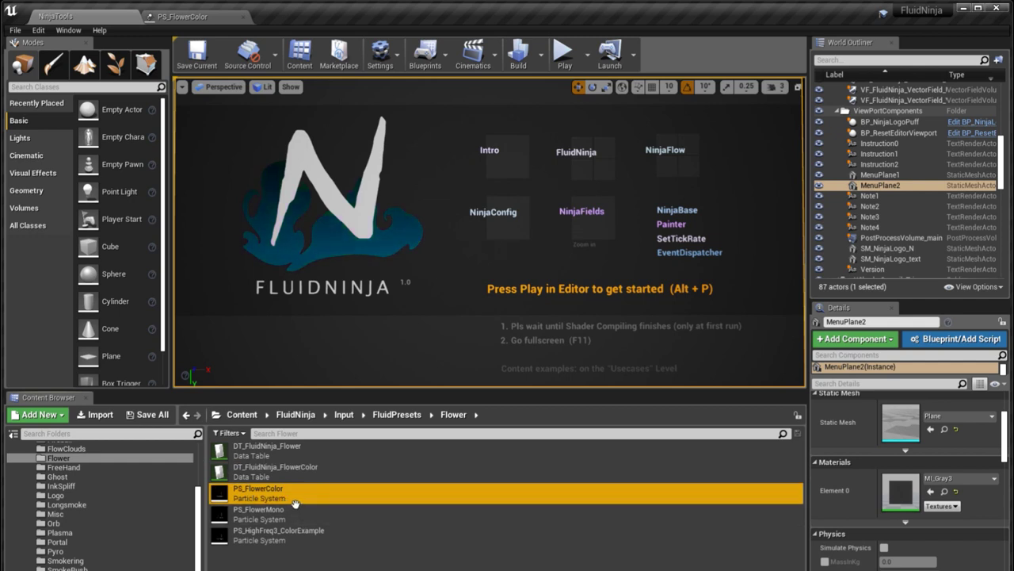
pyautogui.click(82, 533)
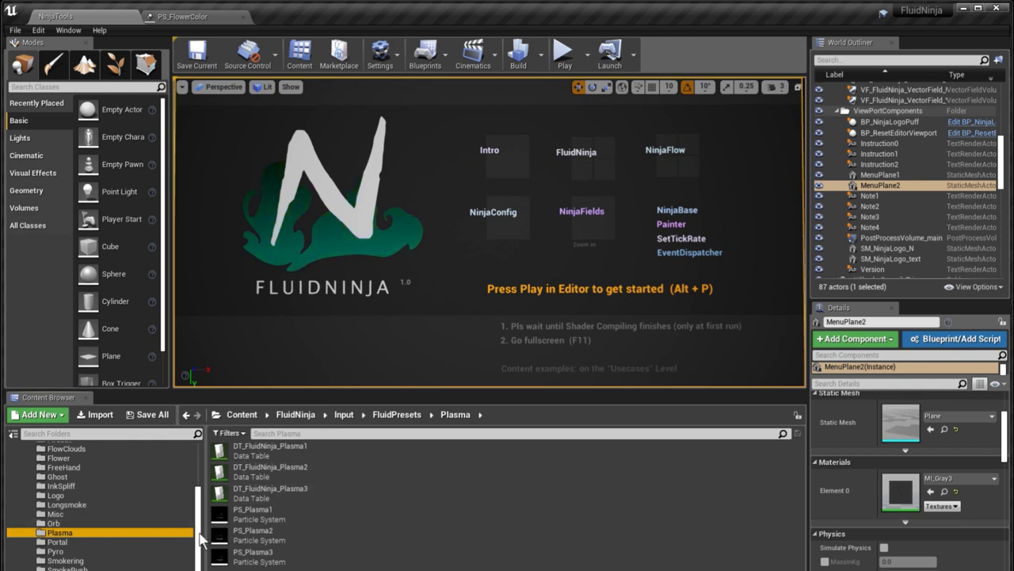
pyautogui.scroll(1, 200, 538)
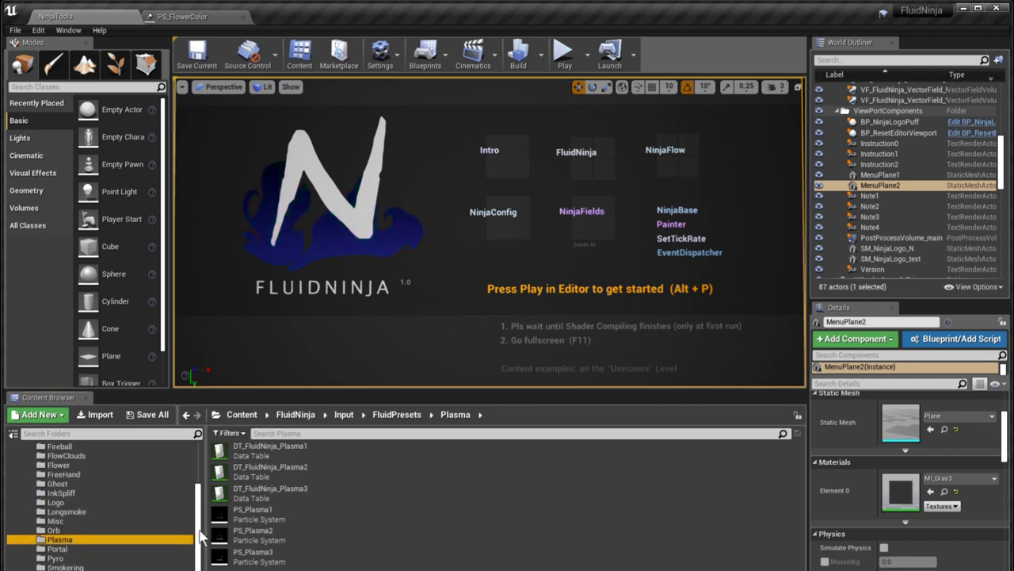
# Step: Select PS_FlowerColor in the Flower folder and show its references with Alt+Shift+R
pyautogui.scroll(2, 200, 536)
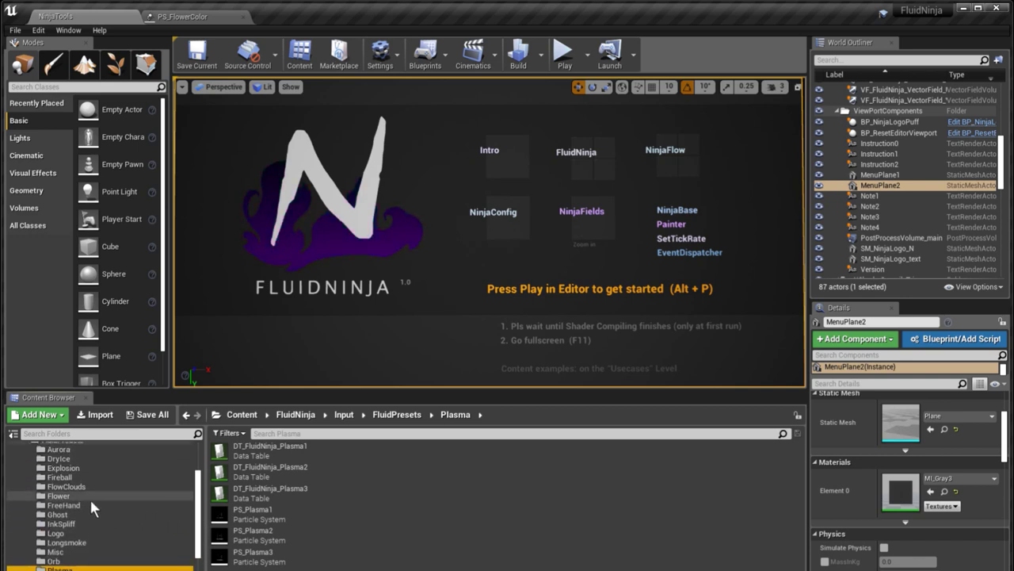
pyautogui.click(89, 497)
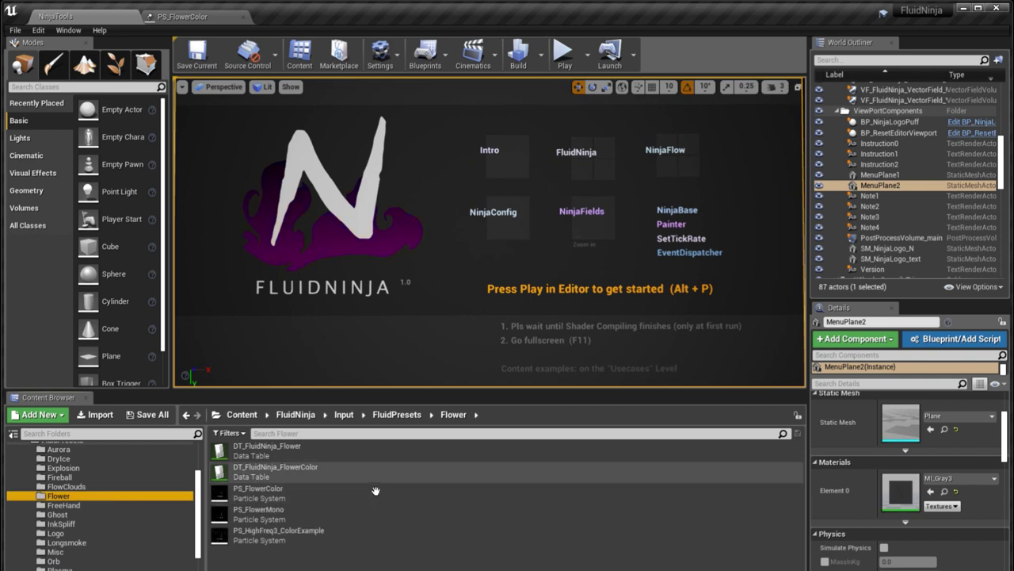
pyautogui.click(292, 504)
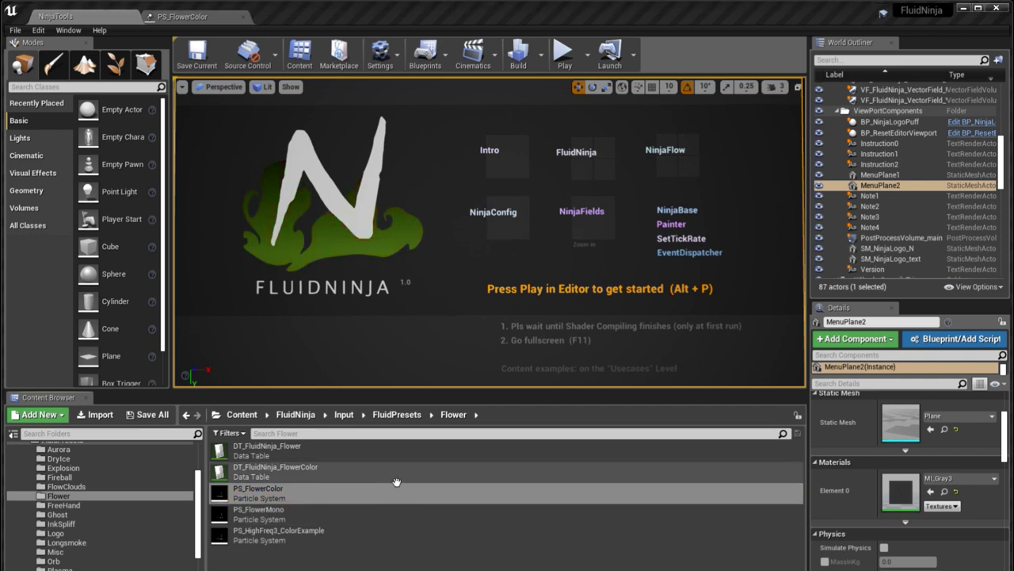
pyautogui.hotkey('alt', 'shift', 'r')
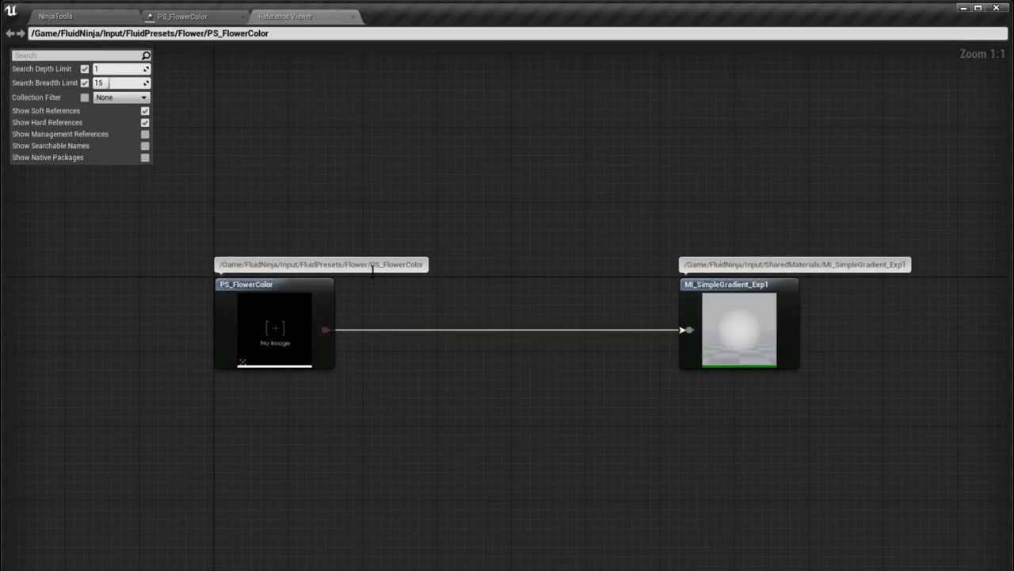
# Step: Select PS_FlowerColor's full /Game asset path, then close the Reference Viewer and particle editor
pyautogui.doubleClick(339, 270)
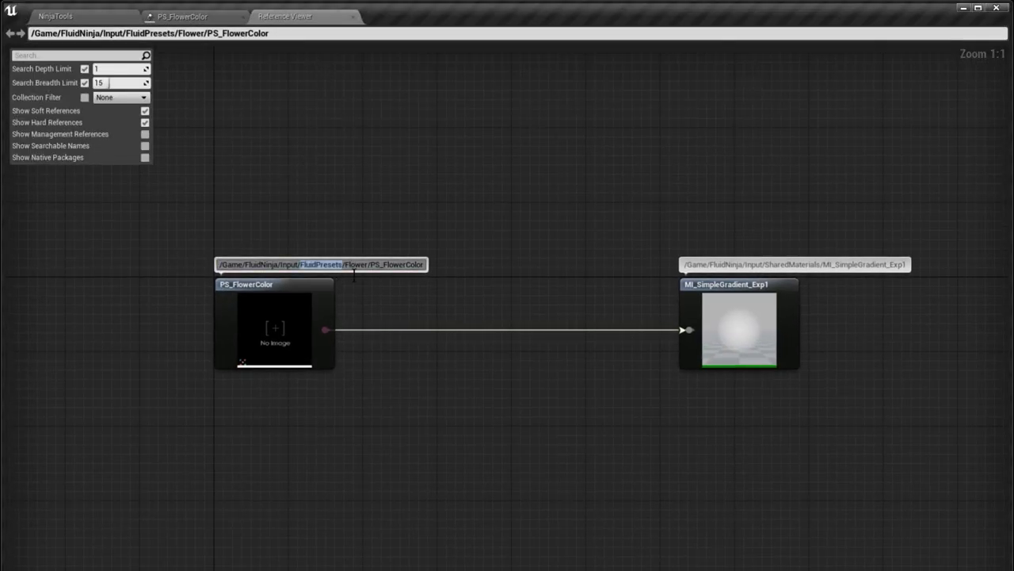
pyautogui.click(355, 273)
pyautogui.doubleClick(328, 273)
pyautogui.click(260, 39)
pyautogui.hotkey('ctrl', 'c')
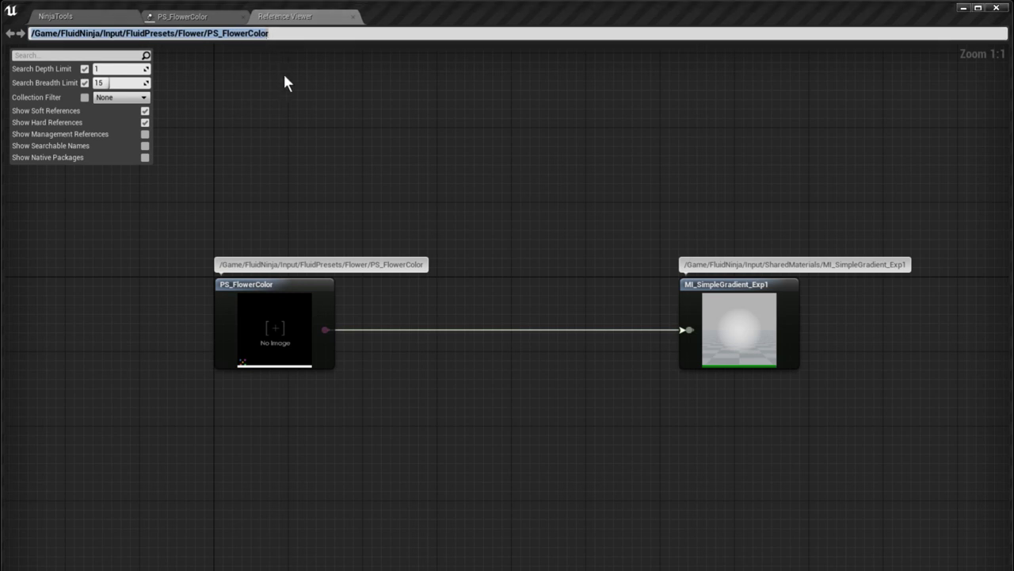
pyautogui.click(354, 18)
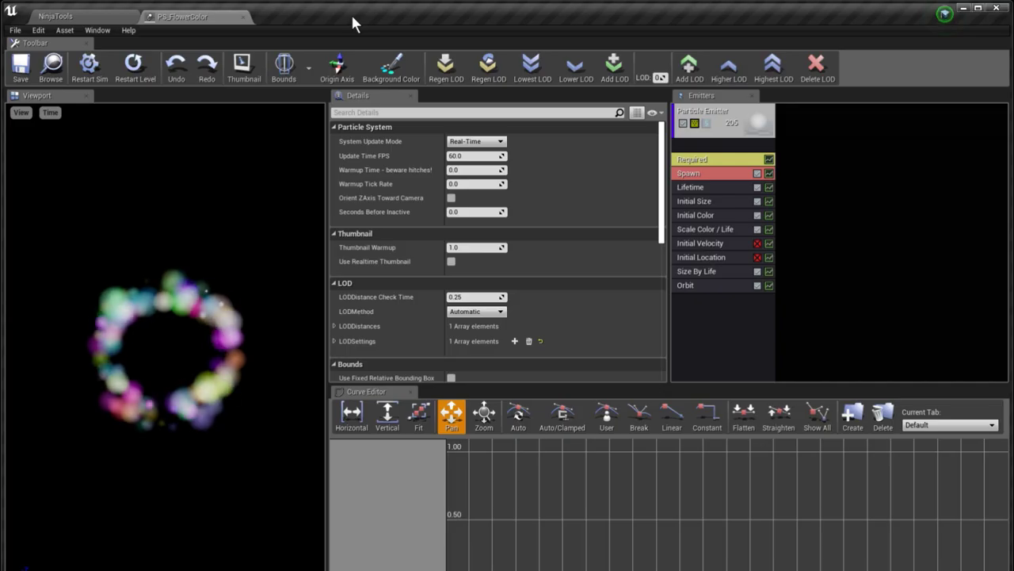
pyautogui.click(243, 17)
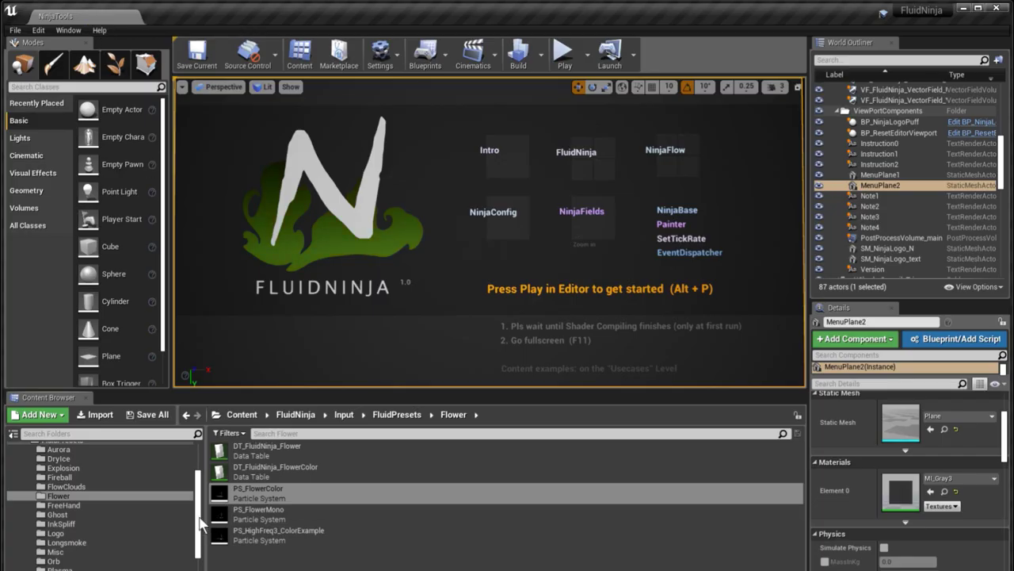
# Step: Duplicate DT_FluidNinja_Plasma3 in the Plasma folder as DT_FluidNinja_Plasma4
pyautogui.scroll(-3, 203, 533)
pyautogui.scroll(-2, 203, 543)
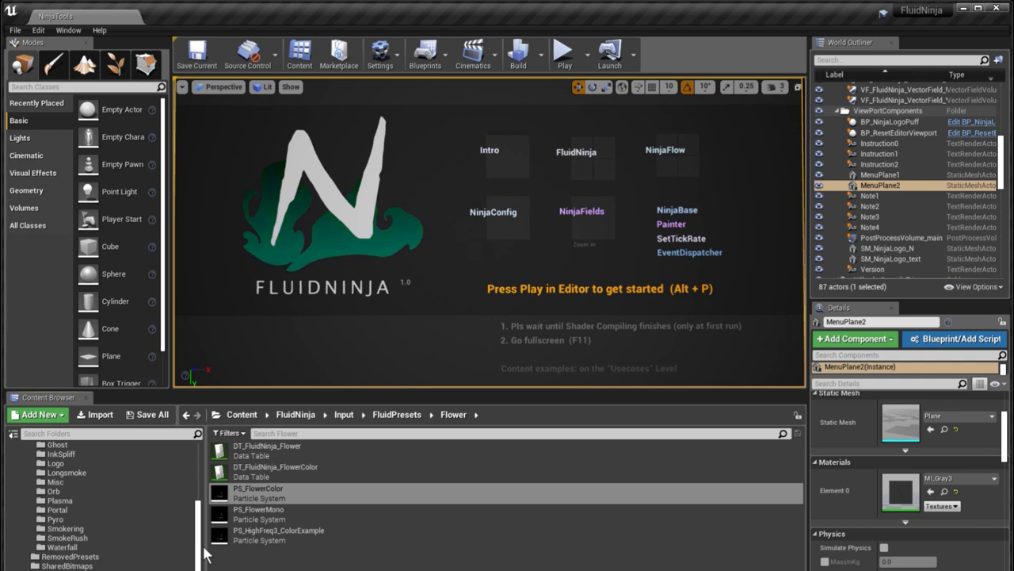
pyautogui.click(82, 501)
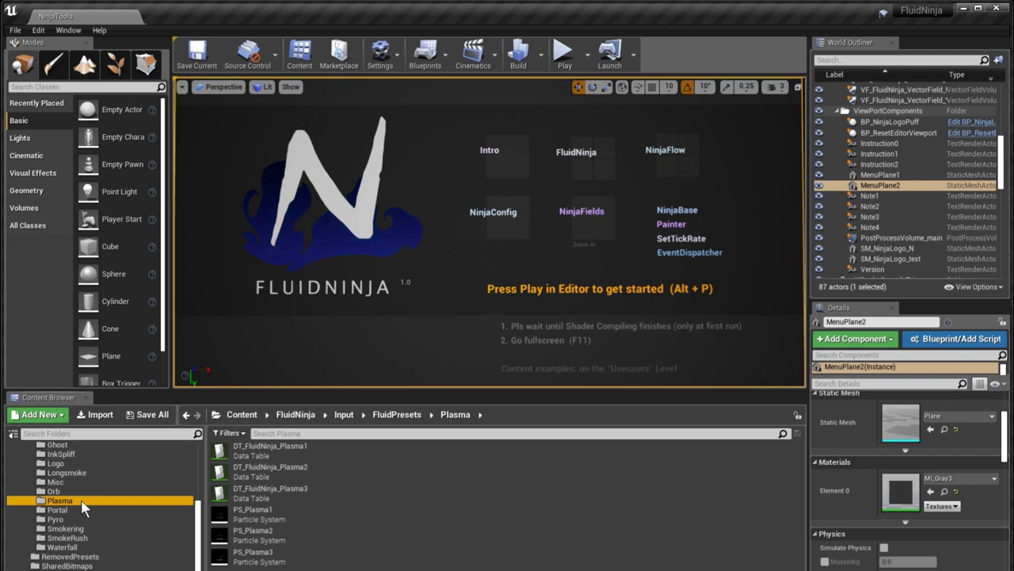
pyautogui.click(312, 504)
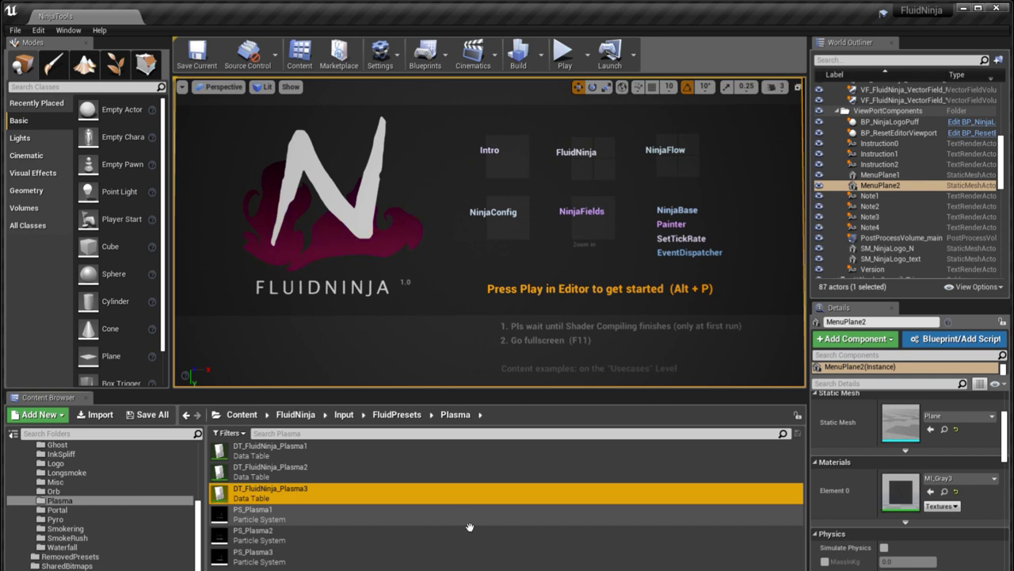
pyautogui.doubleClick(306, 502)
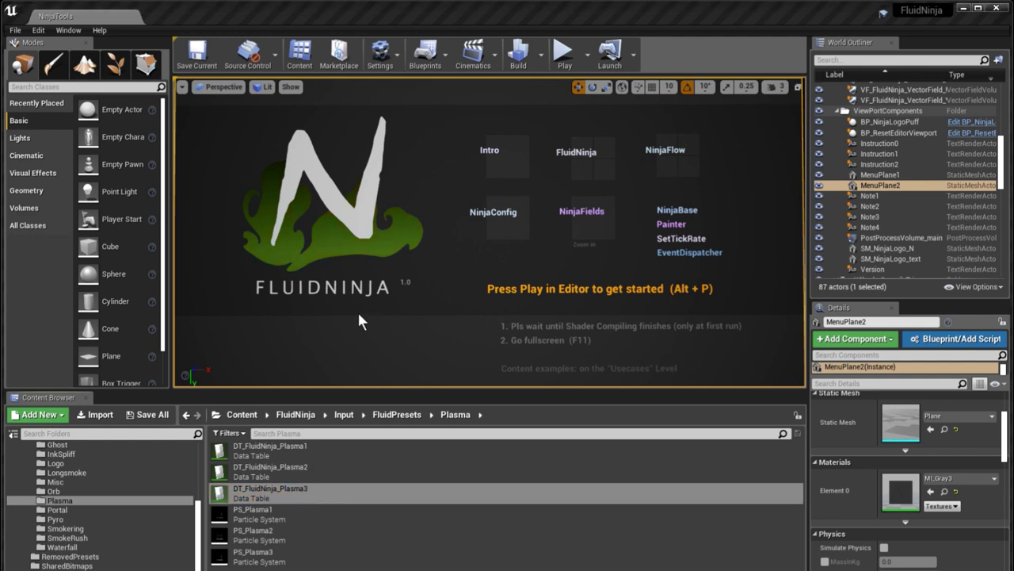
pyautogui.hotkey('ctrl', 'w')
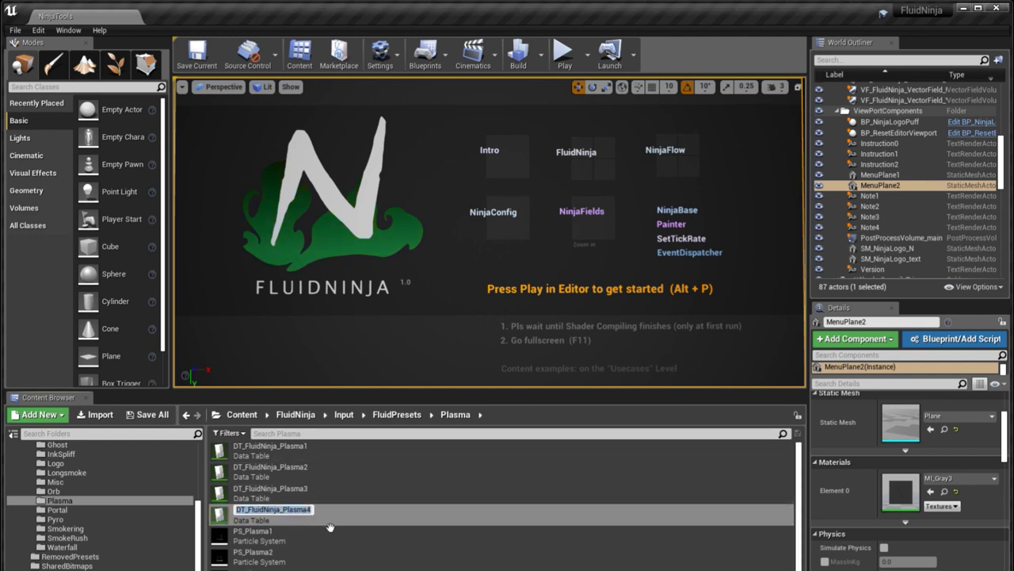
pyautogui.press('Return')
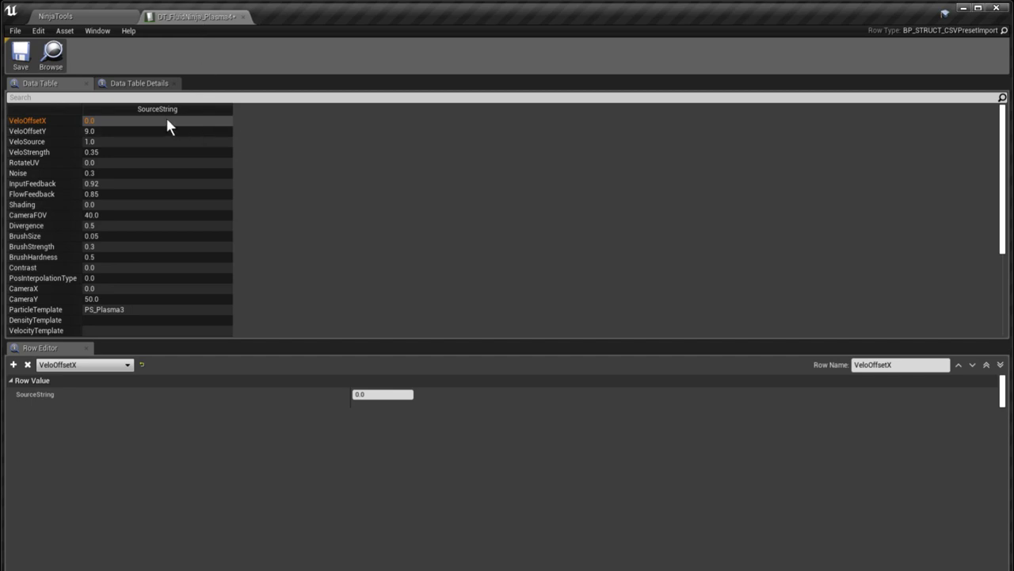
# Step: Replace ParticleTemplate's PS_Plasma3 with the pasted PS_FlowerColor path, save, and close the table
pyautogui.moveTo(353, 341); pyautogui.dragTo(372, 413)
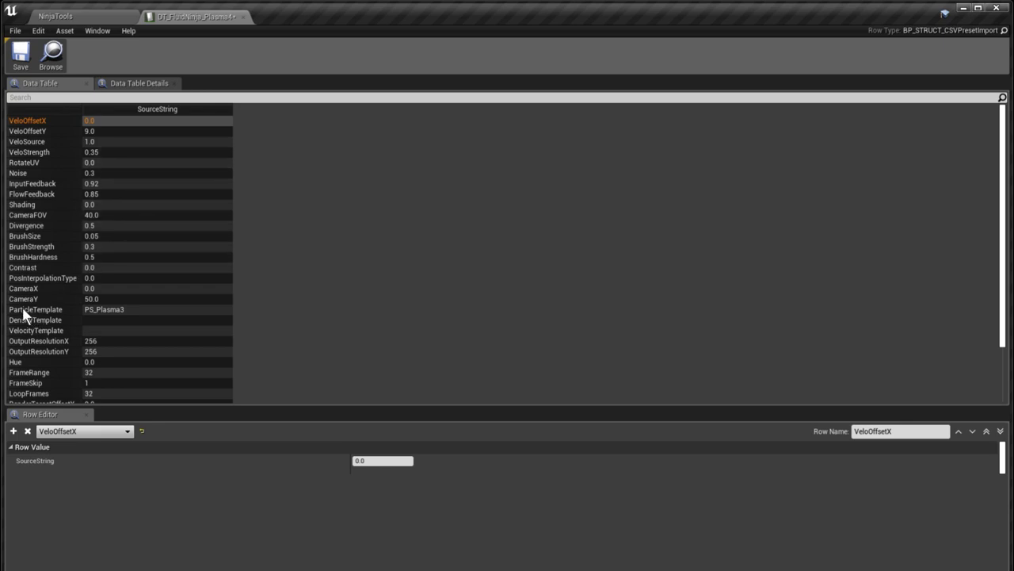
pyautogui.click(113, 308)
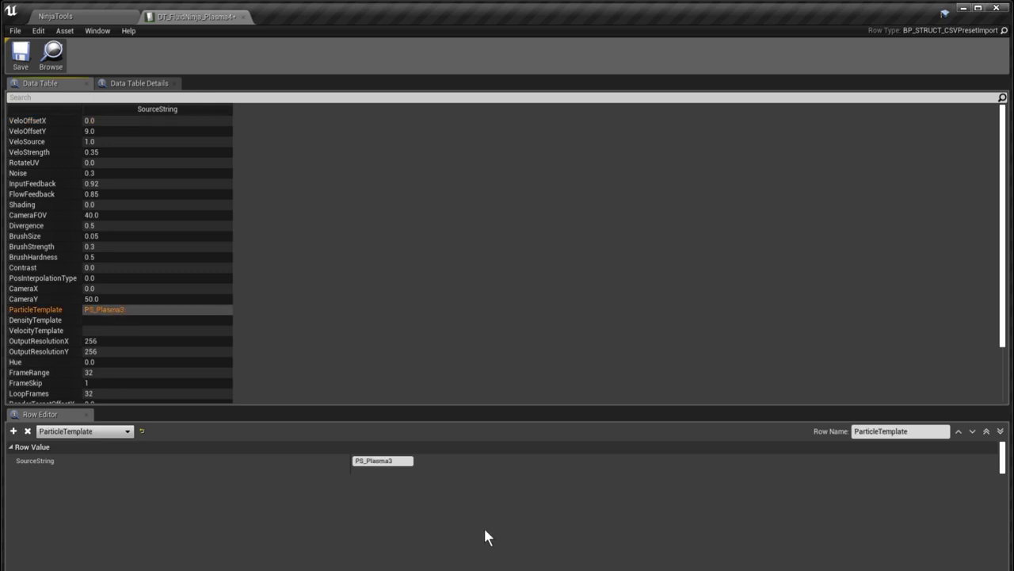
pyautogui.moveTo(410, 473); pyautogui.dragTo(357, 468)
pyautogui.click(404, 471)
pyautogui.moveTo(409, 473); pyautogui.dragTo(355, 475)
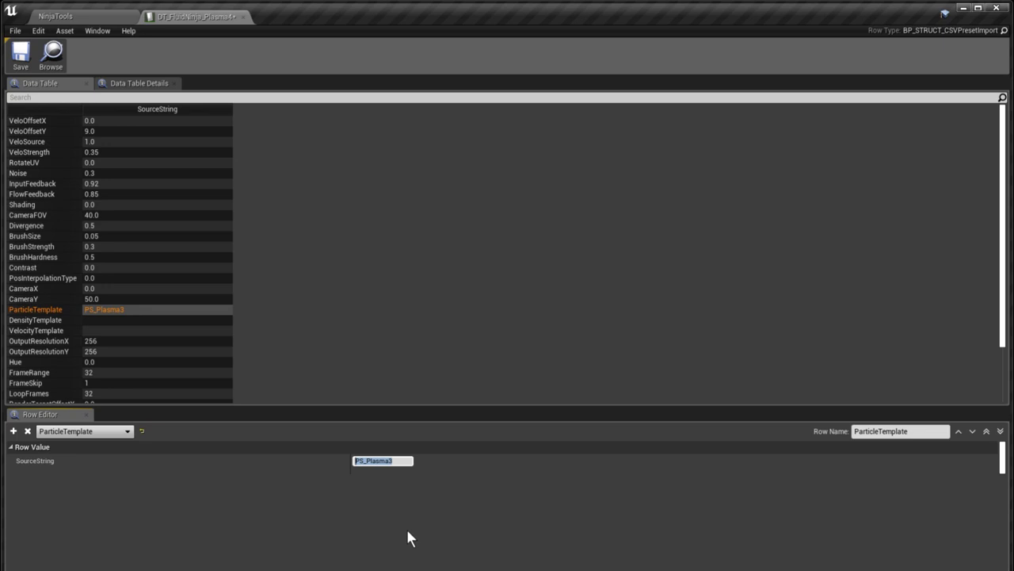
pyautogui.hotkey('ctrl', 'v')
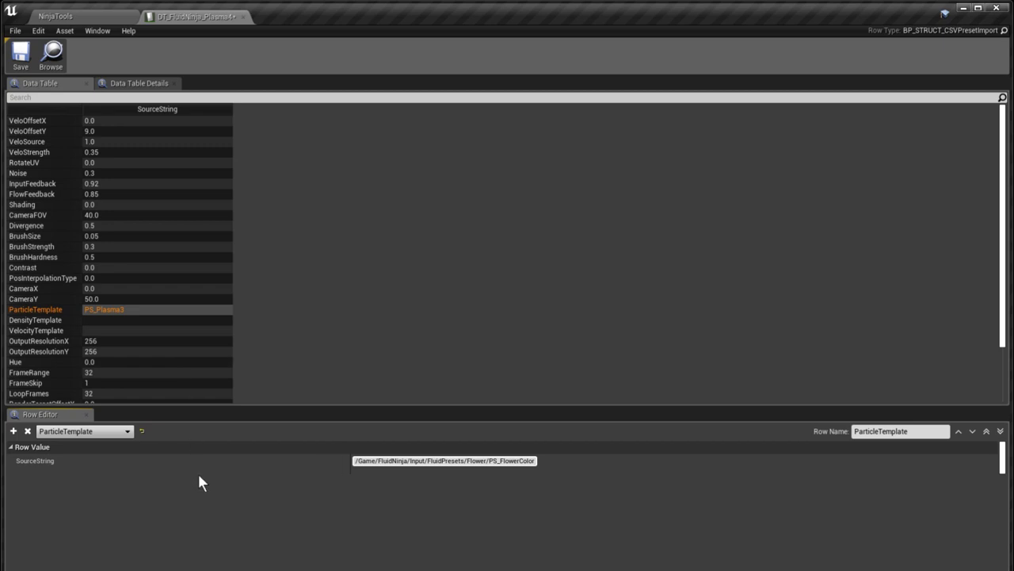
pyautogui.press('Return')
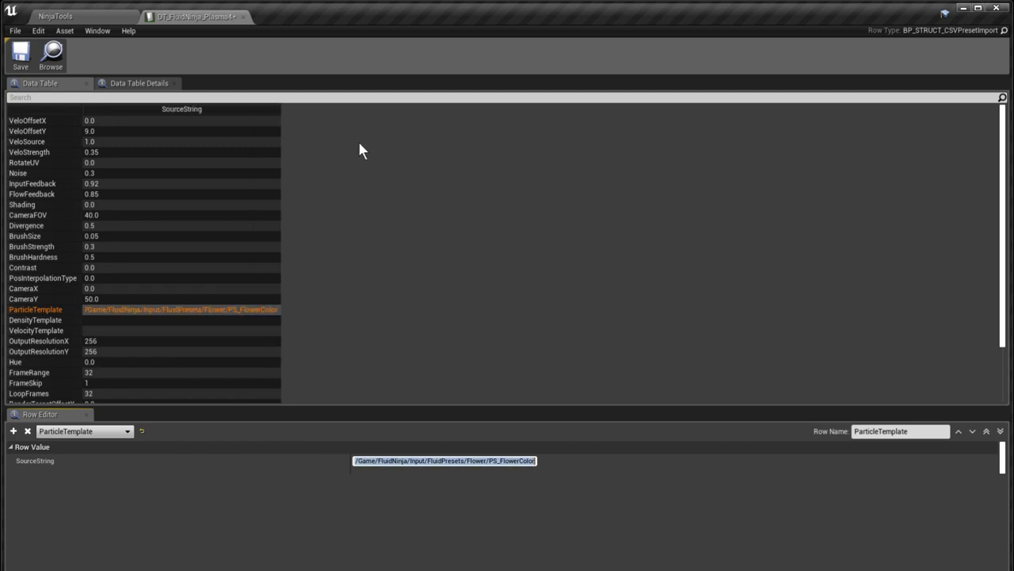
pyautogui.click(21, 54)
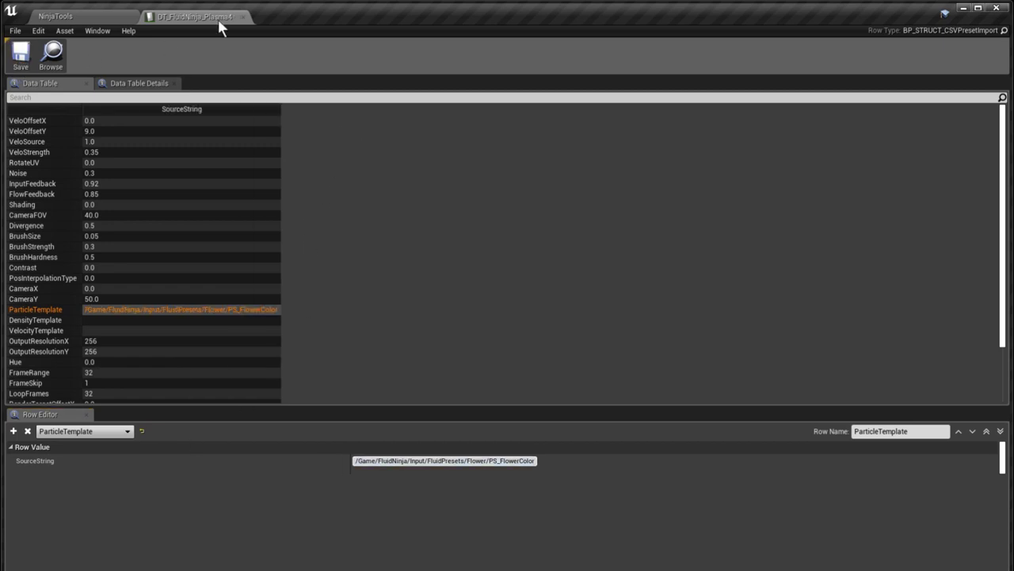
pyautogui.click(244, 16)
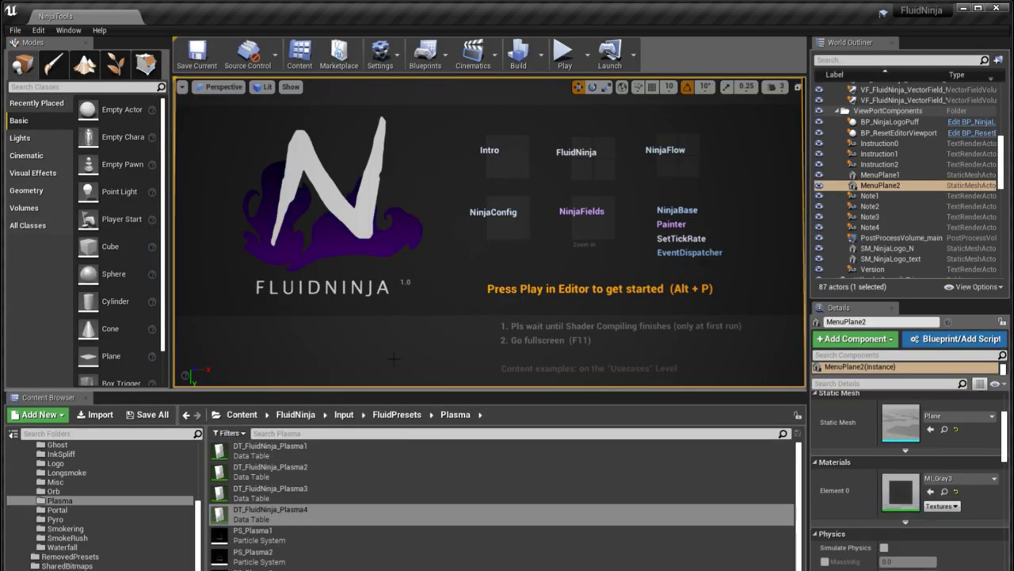
# Step: Play the level full-screen and switch the module dropdown to the FluidNinja simulator
pyautogui.press('F11')
pyautogui.hotkey('alt', 'p')
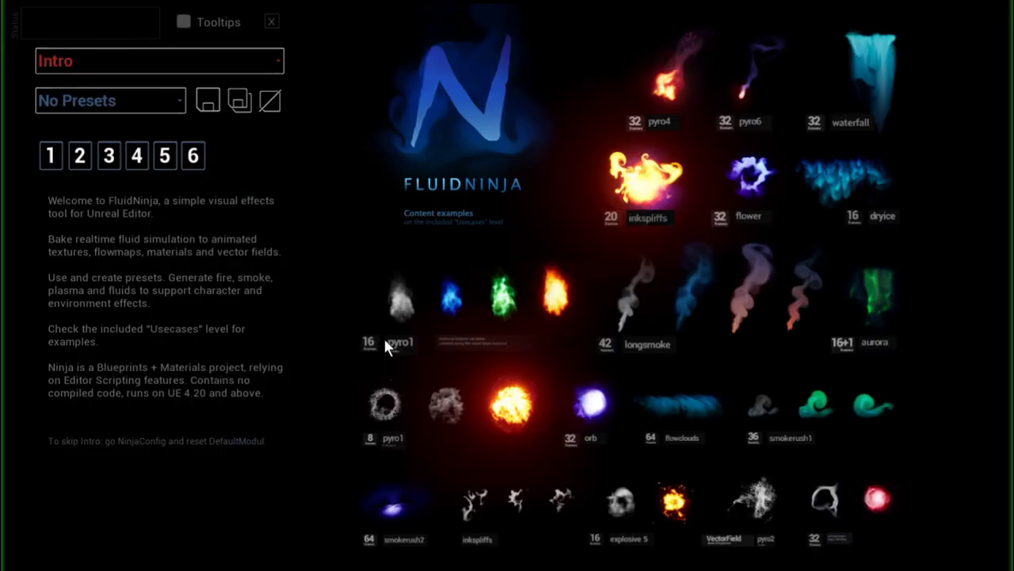
pyautogui.click(265, 58)
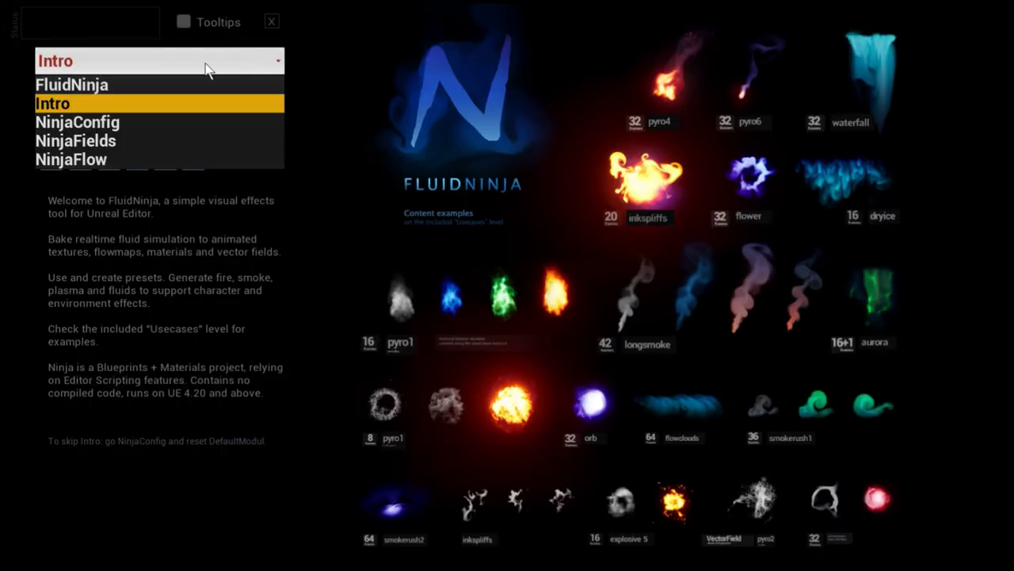
pyautogui.click(147, 81)
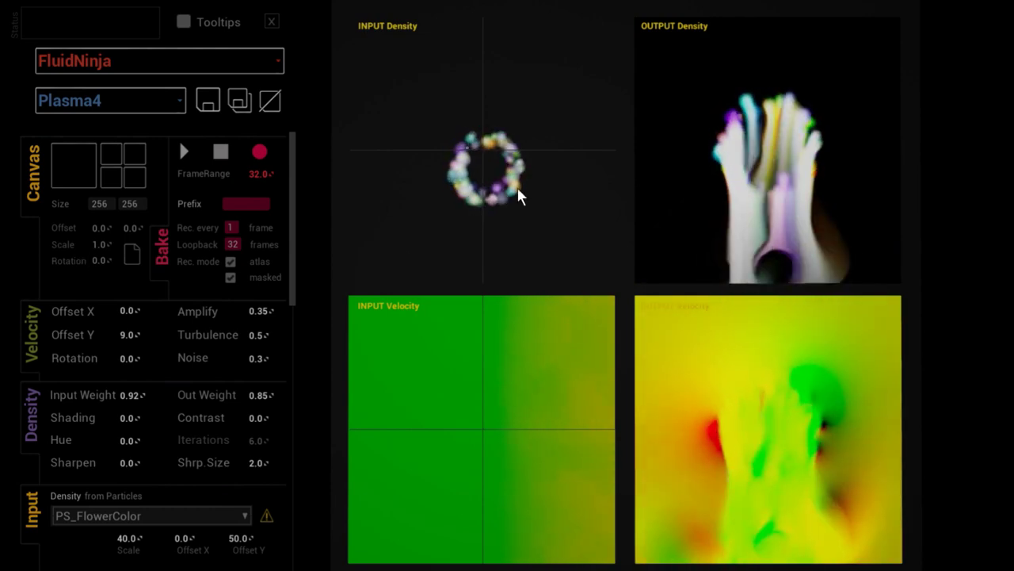
# Step: Scroll FluidNinja's left panel down to the Input section and switch on its Tooltips
pyautogui.moveTo(297, 230); pyautogui.dragTo(288, 327)
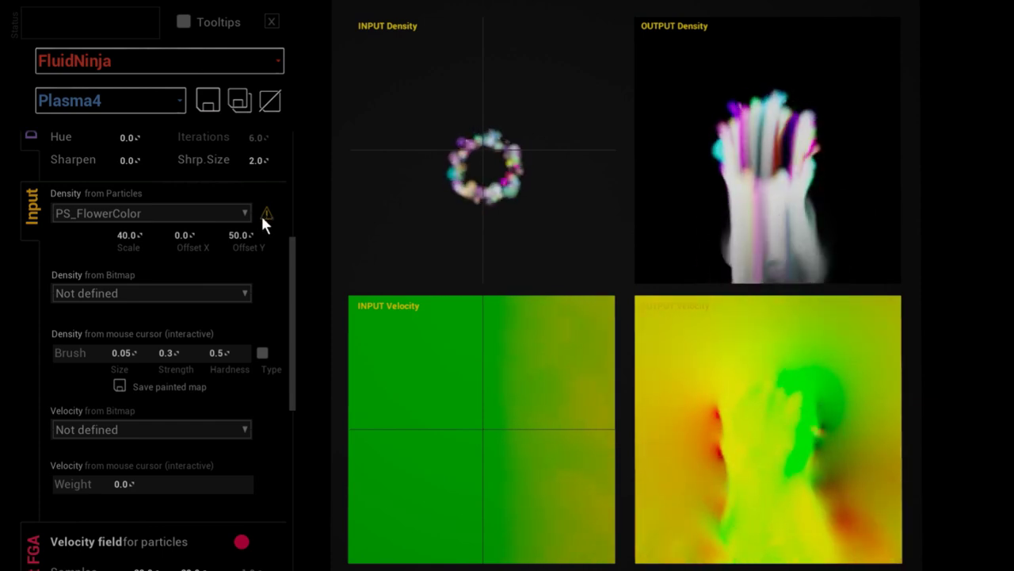
pyautogui.click(184, 23)
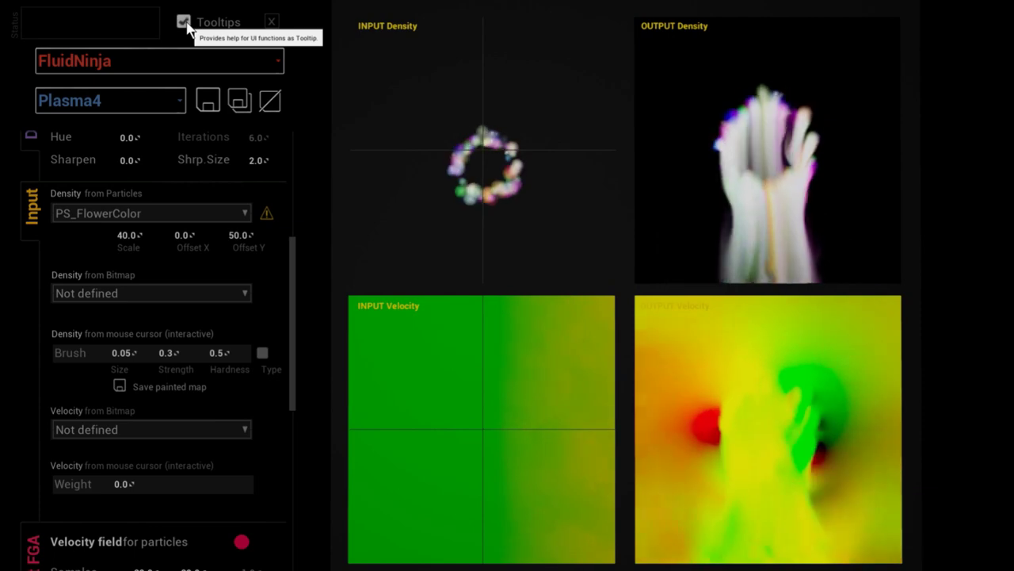
# Step: Read the tooltip explaining the PS_FlowerColor absolute-path warning, then switch FluidNinja's tooltips off
pyautogui.moveTo(267, 213)
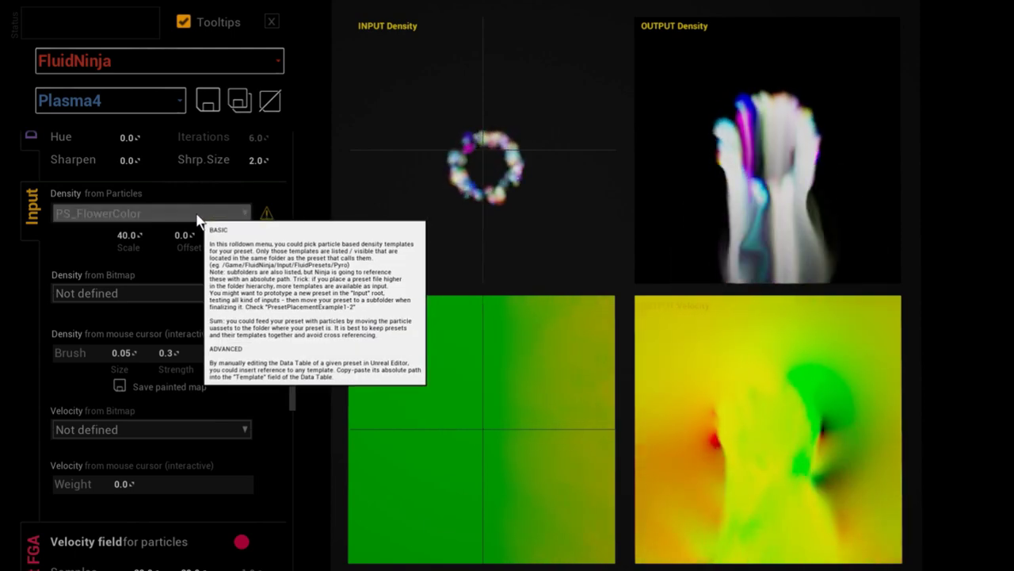
pyautogui.click(184, 22)
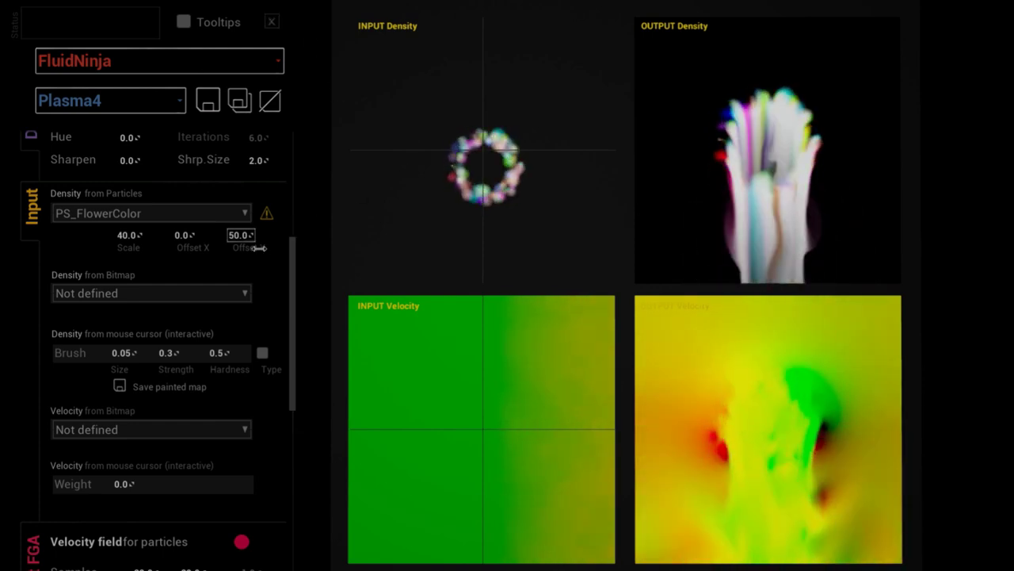
# Step: Keep PS_FlowerColor as the particle template and close the FluidNinja tool
pyautogui.click(236, 210)
pyautogui.click(230, 228)
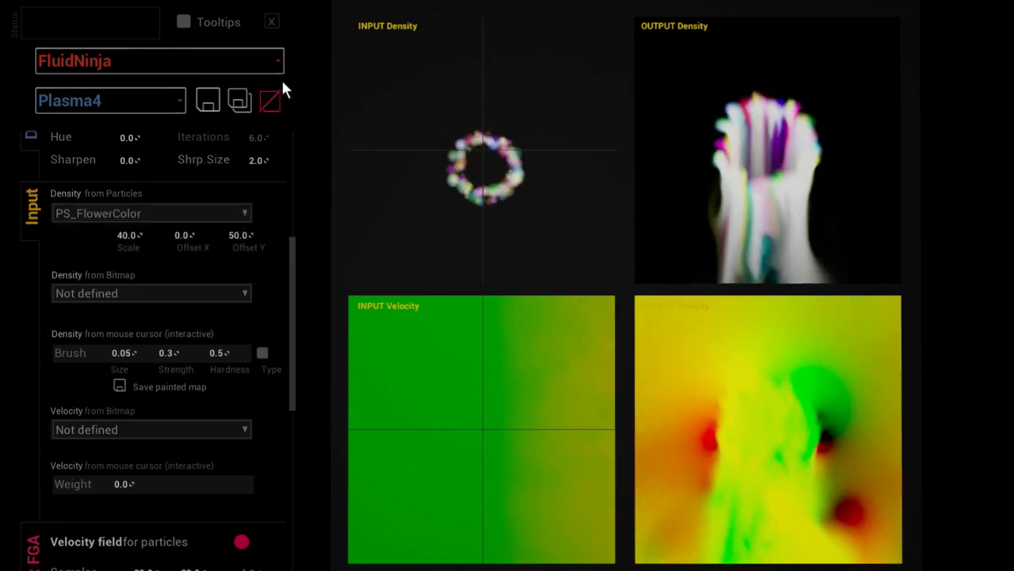
pyautogui.click(275, 22)
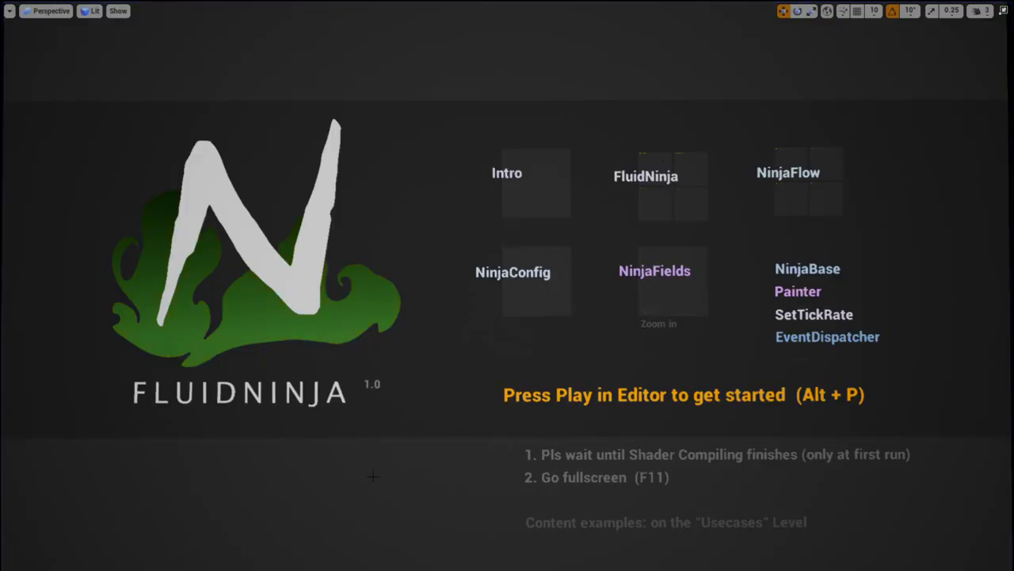
# Step: Exit immersive mode with F11 and reopen DT_FluidNinja_Plasma4 to view its ParticleTemplate path
pyautogui.press('F11')
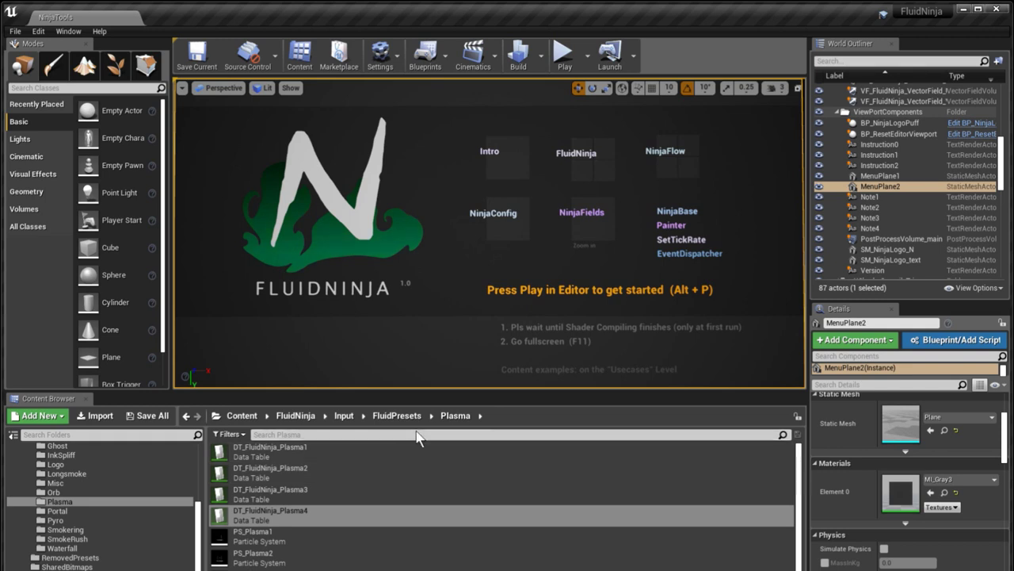
pyautogui.doubleClick(290, 516)
pyautogui.click(196, 310)
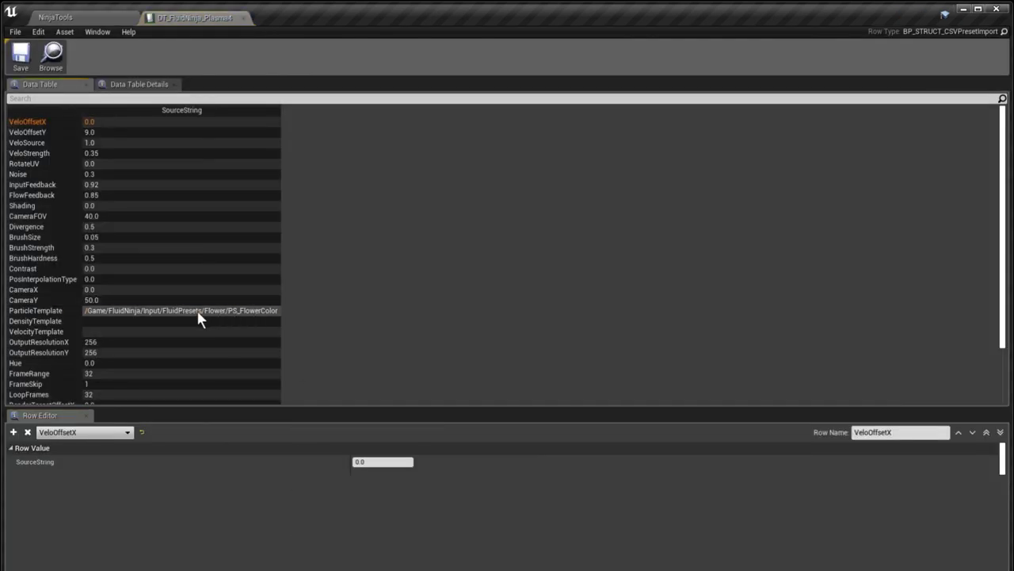